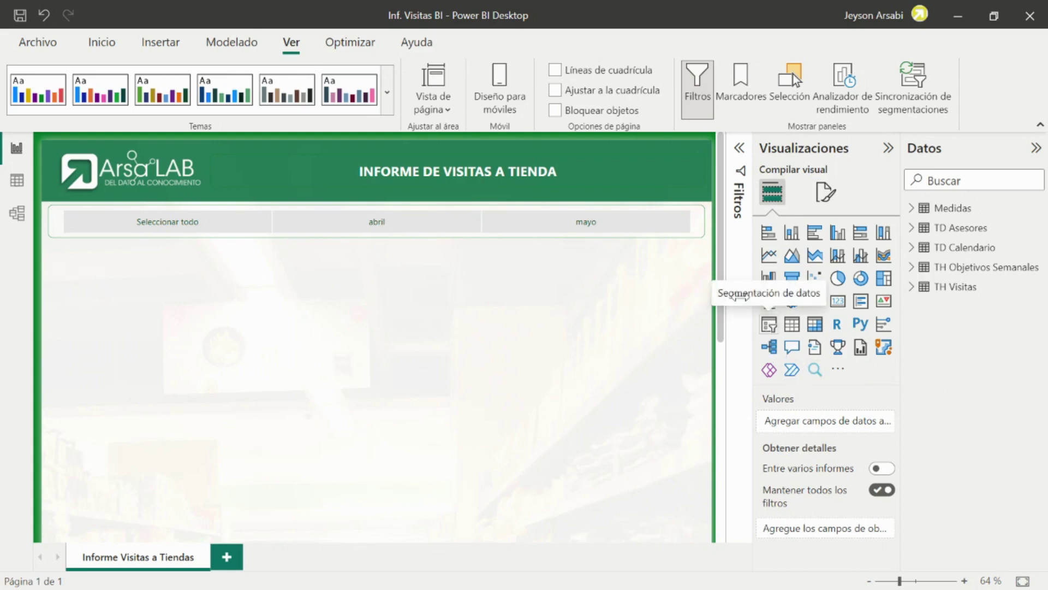
pyautogui.click(466, 225)
pyautogui.click(535, 220)
pyautogui.click(431, 225)
pyautogui.click(218, 227)
pyautogui.click(218, 227)
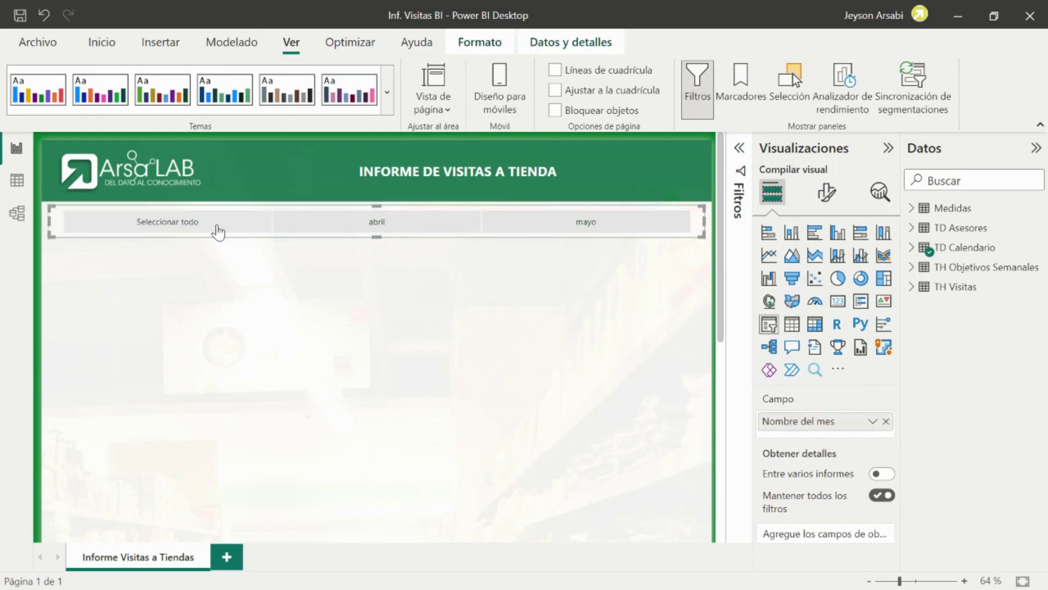
pyautogui.click(388, 295)
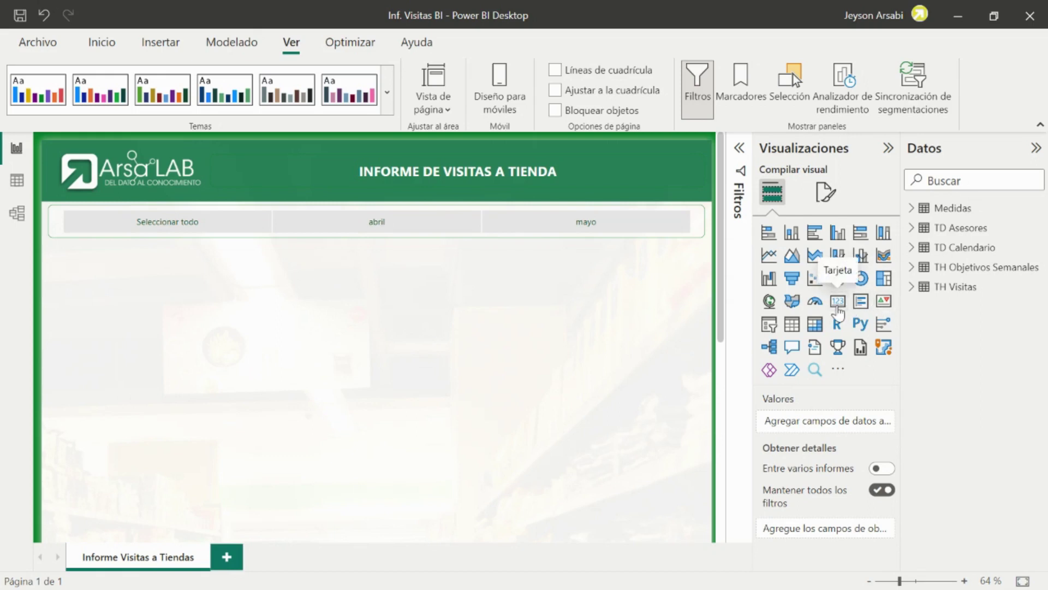
# Add three card visuals in a row below the month slicer, making the third one narrower
pyautogui.click(839, 308)
pyautogui.moveTo(698, 367); pyautogui.dragTo(540, 266)
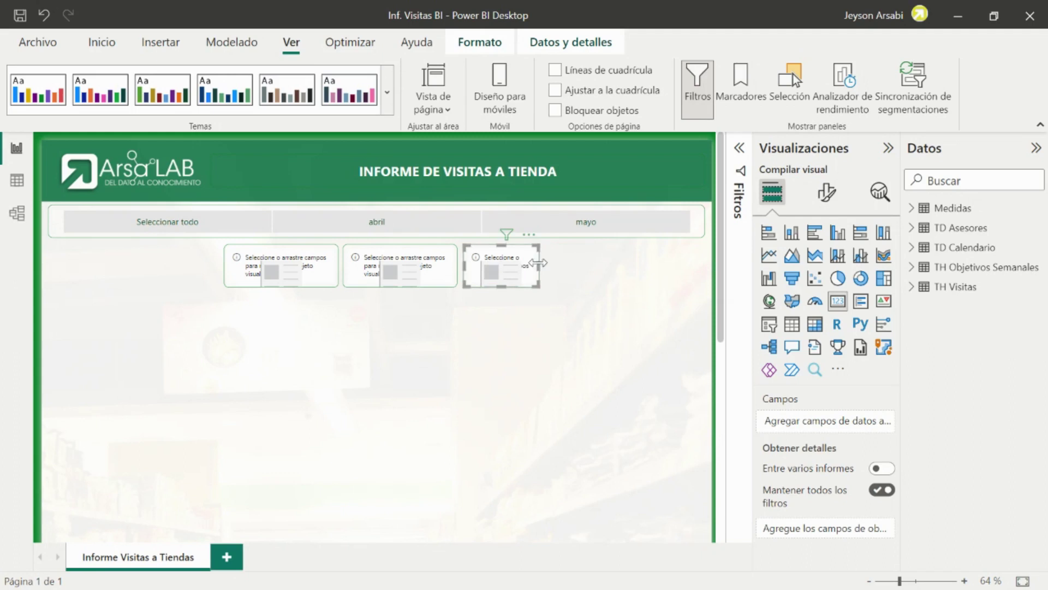
pyautogui.click(535, 328)
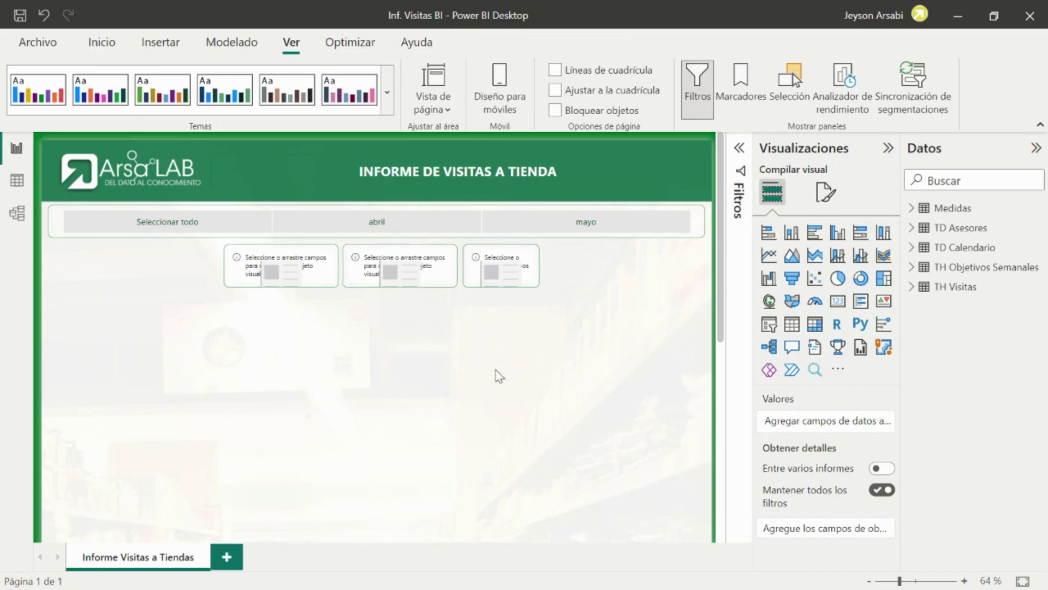
# Expand the Medidas table and review the available places for creating a new measure
pyautogui.click(306, 278)
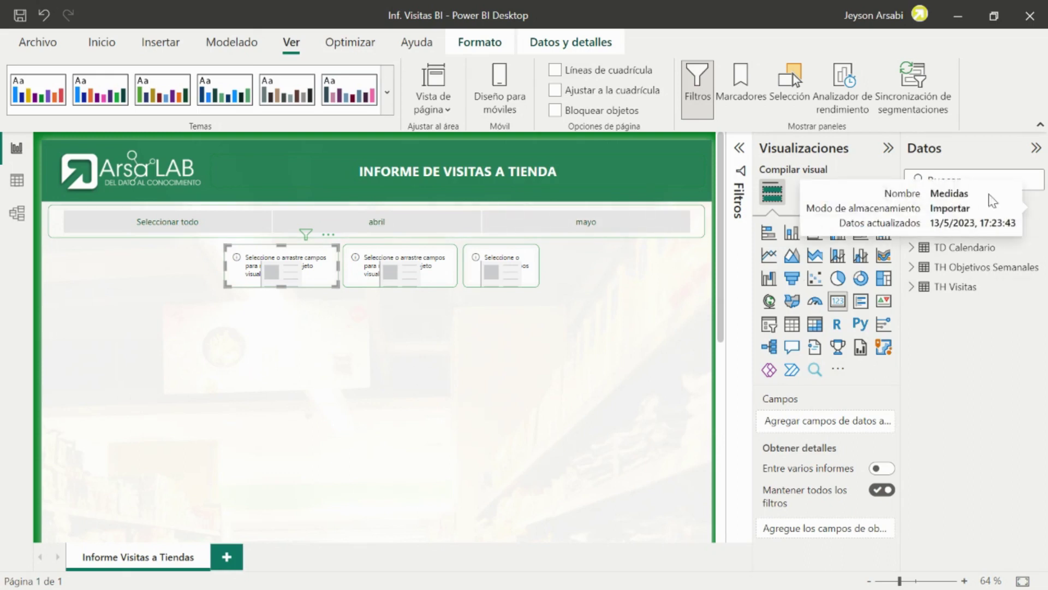
pyautogui.click(911, 208)
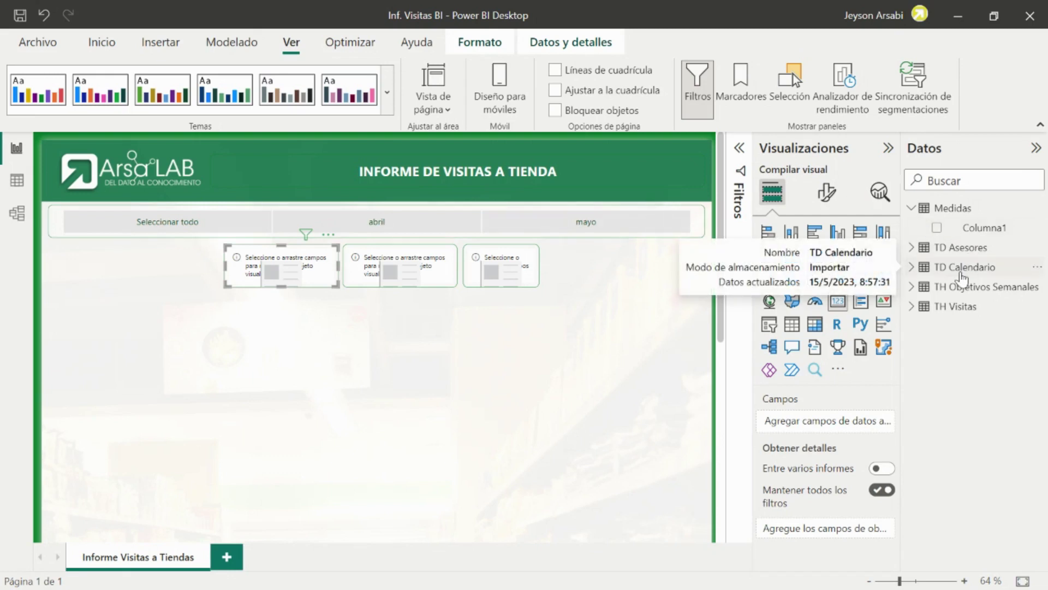
pyautogui.click(565, 359)
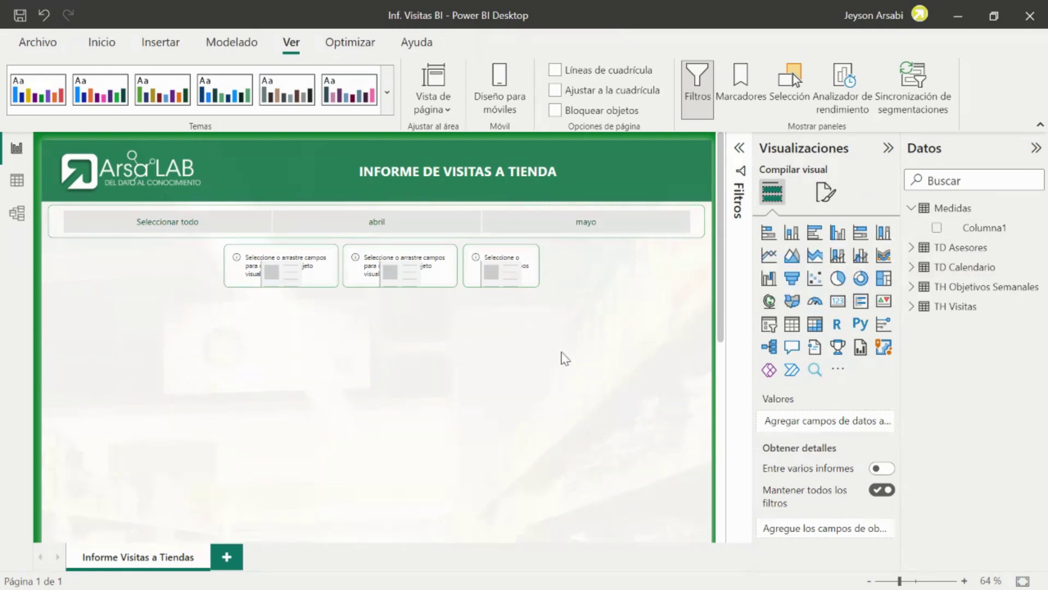
pyautogui.click(966, 209)
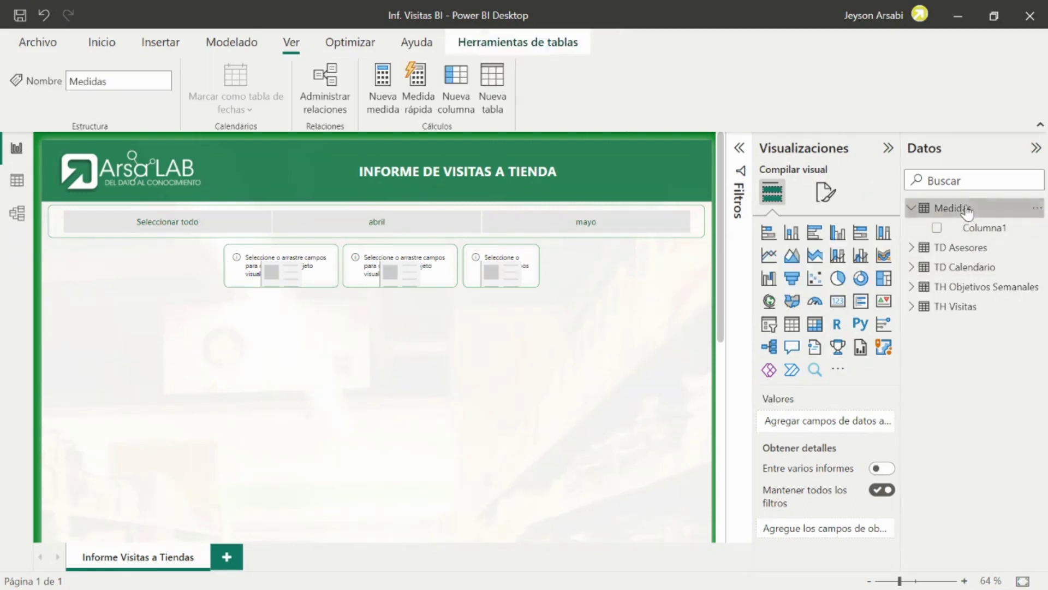
pyautogui.rightClick(967, 210)
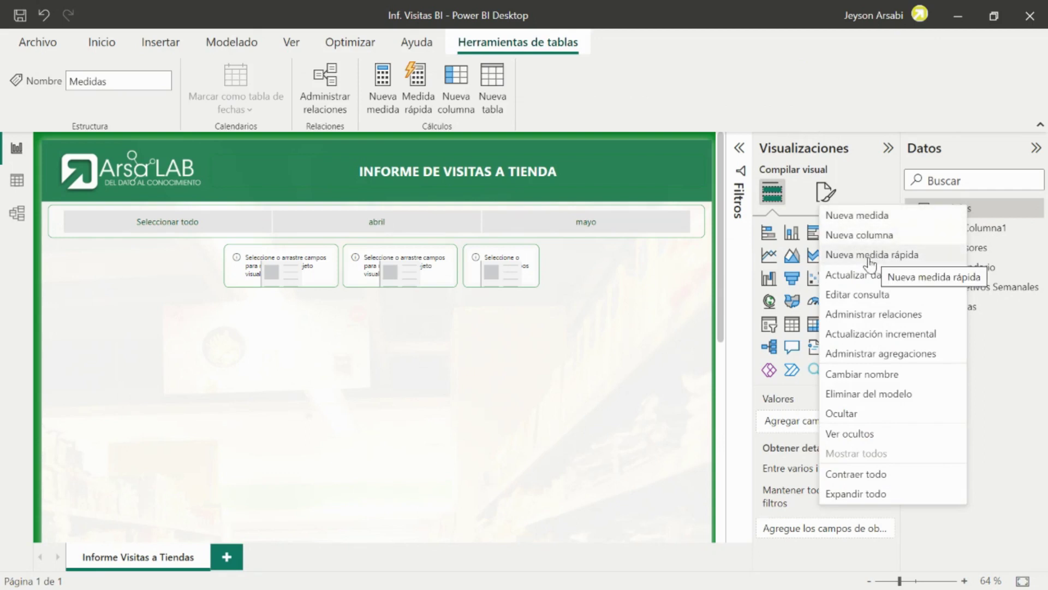
pyautogui.click(1013, 398)
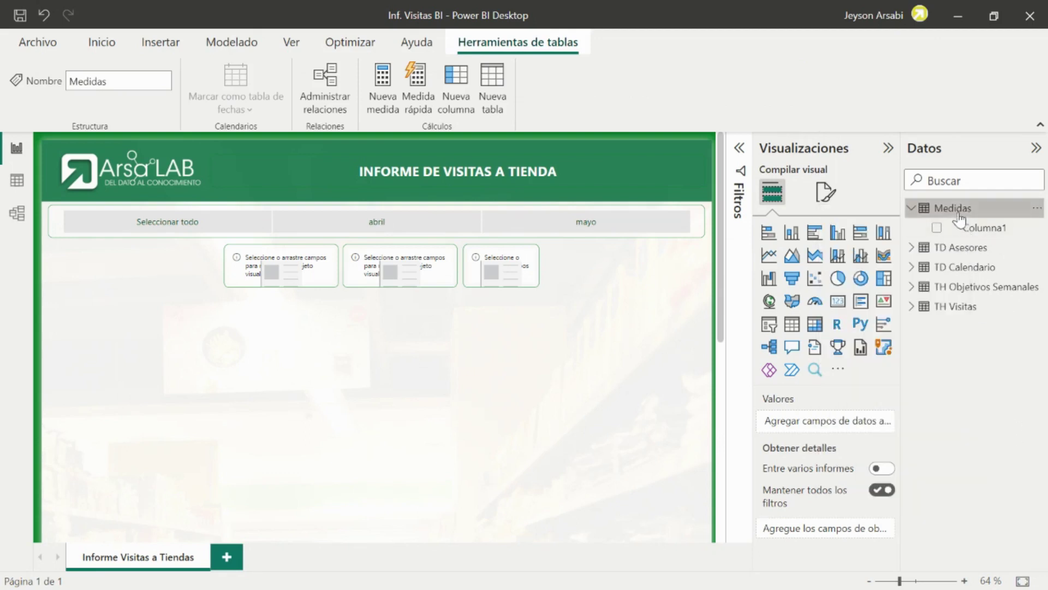
pyautogui.moveTo(964, 212)
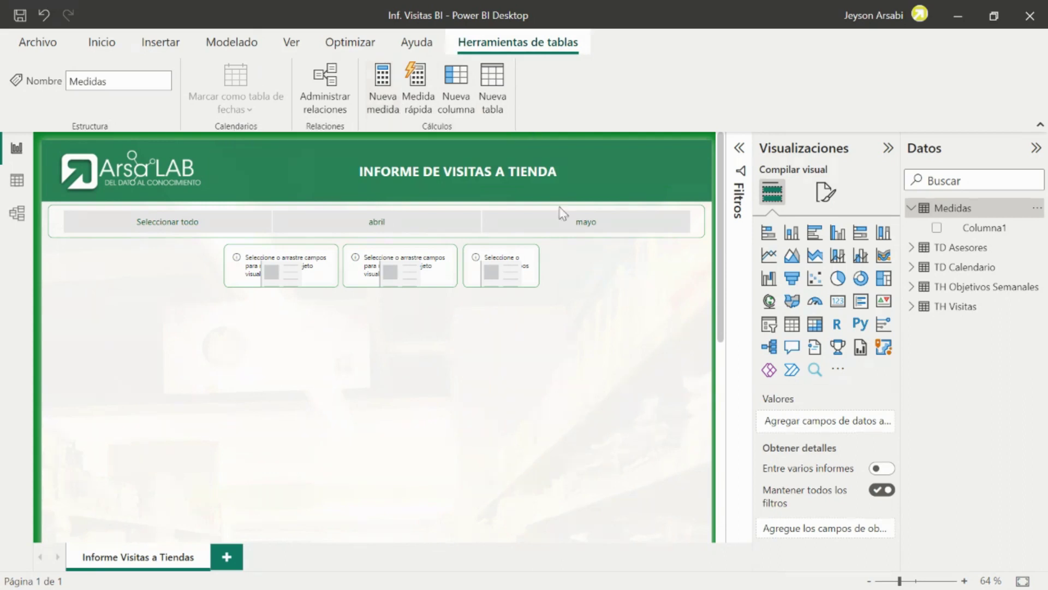
pyautogui.click(586, 352)
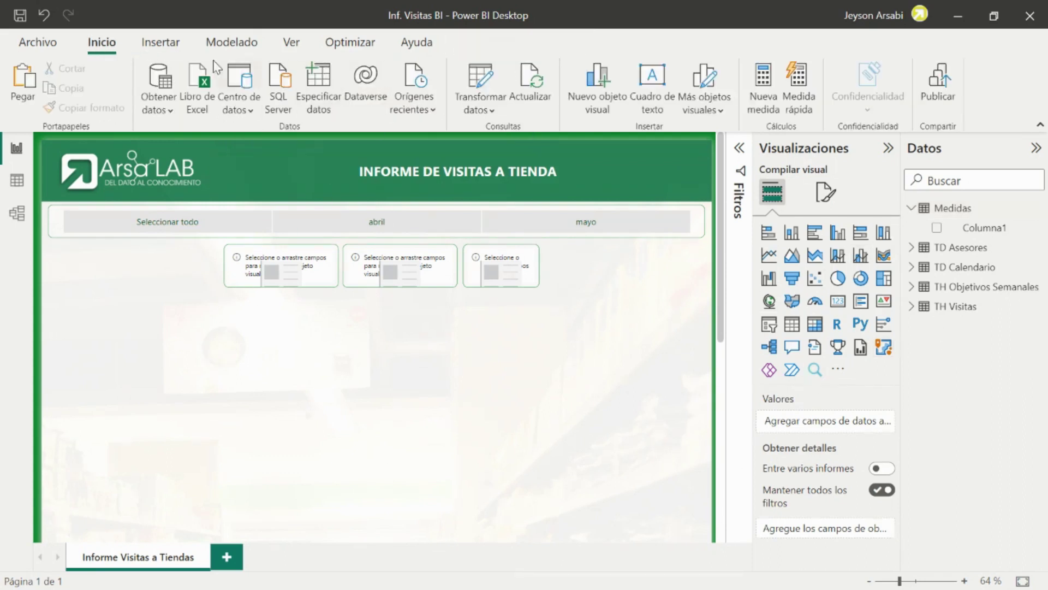
pyautogui.click(232, 42)
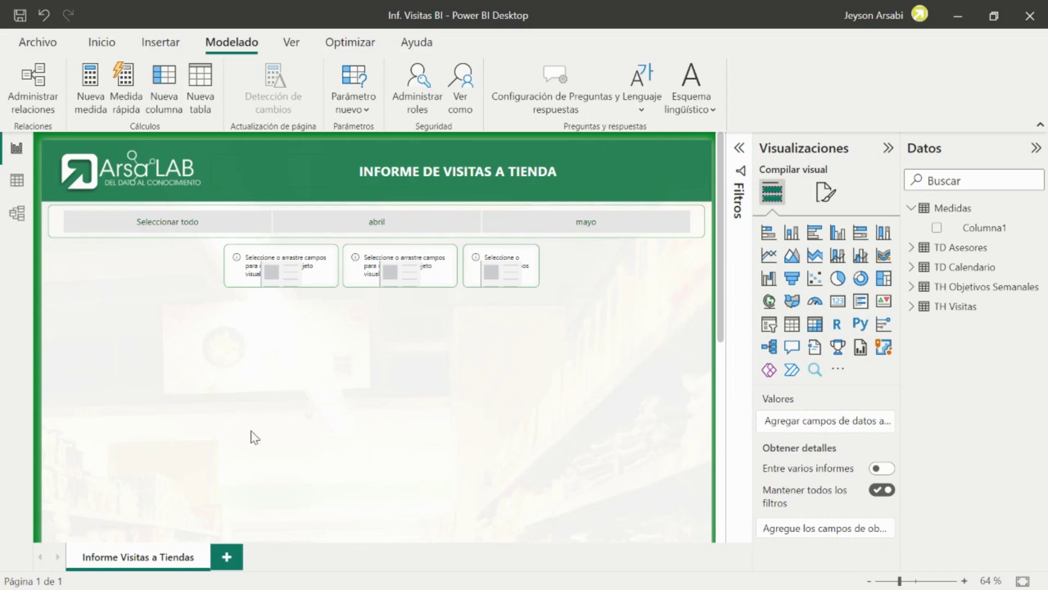
# With the first card selected, create a new measure in the Medidas table and name it Tot Visitas Programadas
pyautogui.click(293, 274)
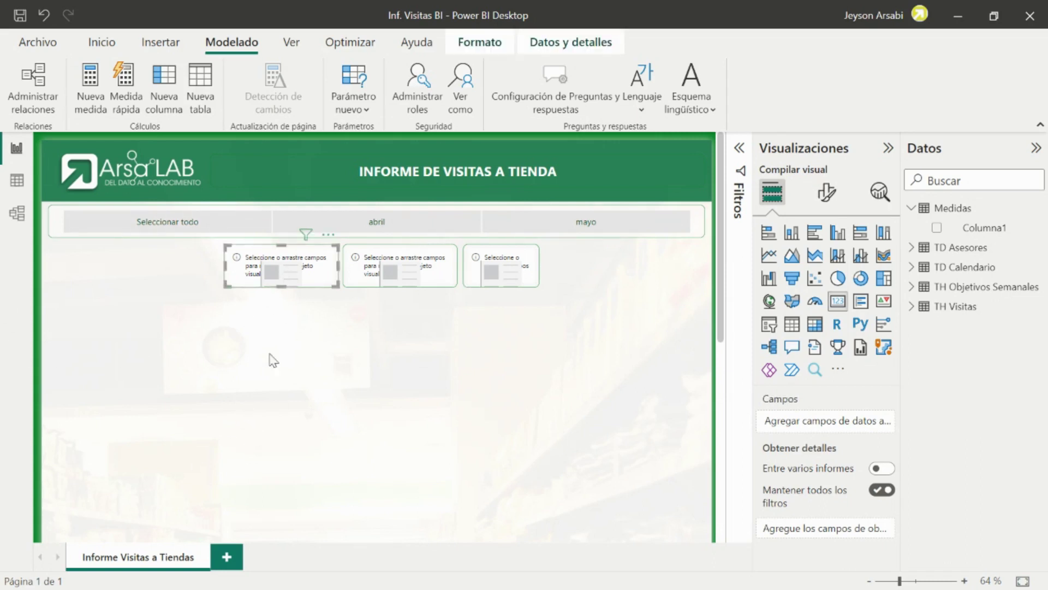
pyautogui.rightClick(950, 211)
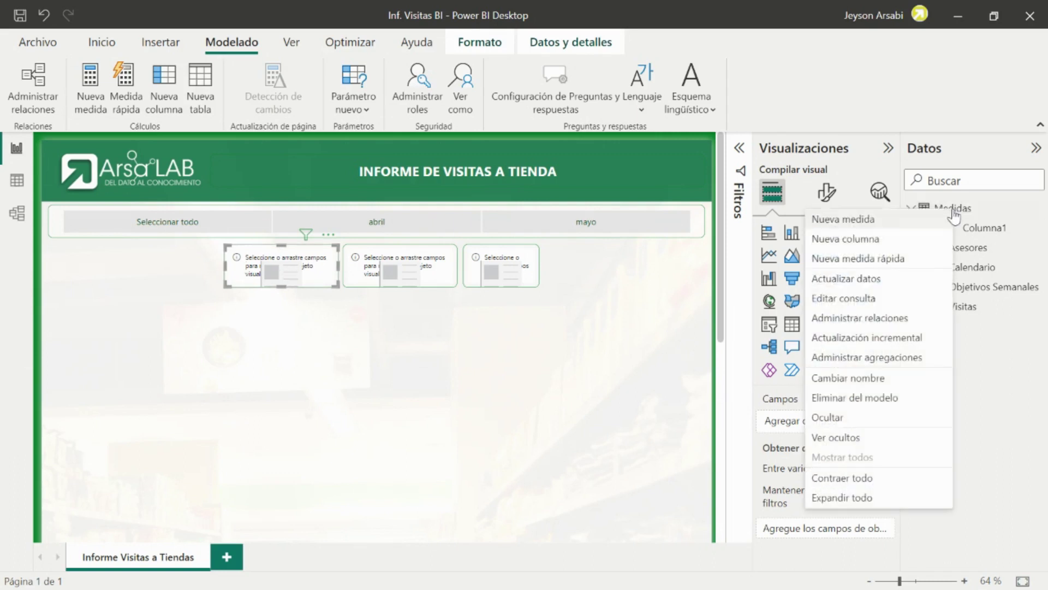
pyautogui.click(863, 219)
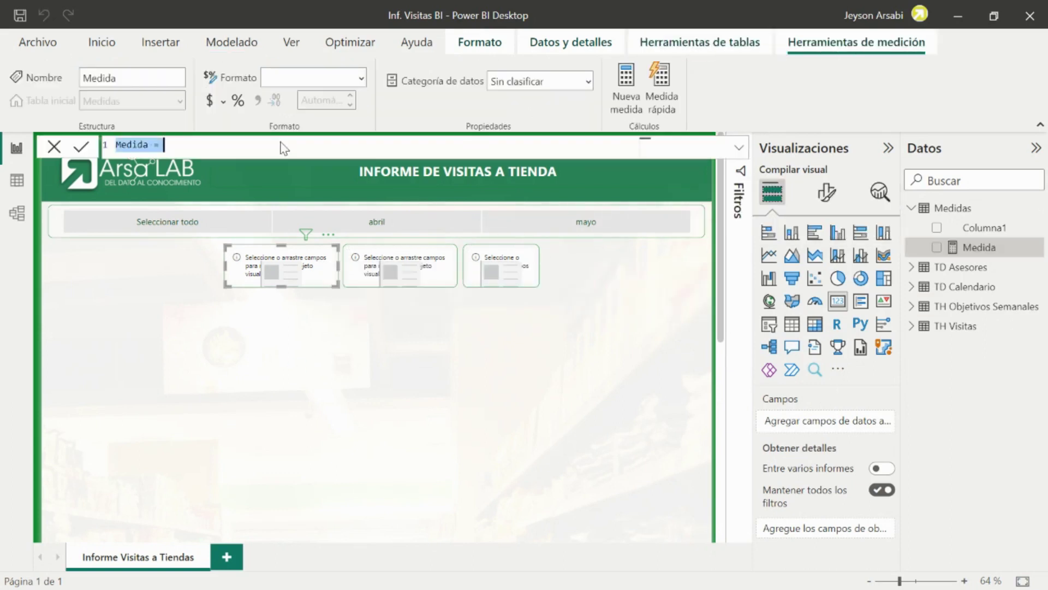
pyautogui.click(149, 145)
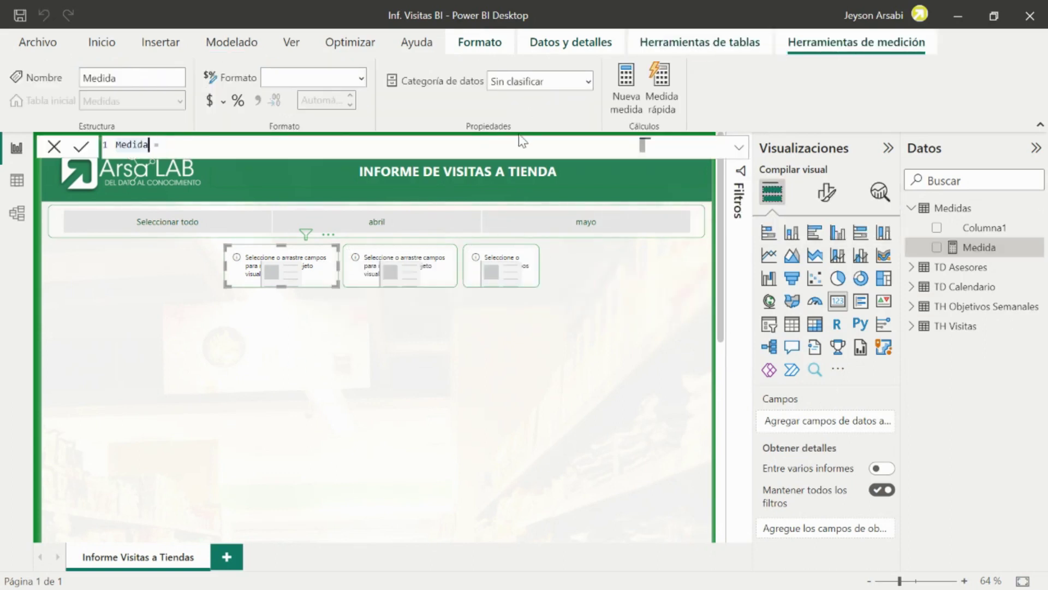
pyautogui.hotkey('shift', 'Home')
pyautogui.write('Tot Visitas Programadas')
pyautogui.press('End')
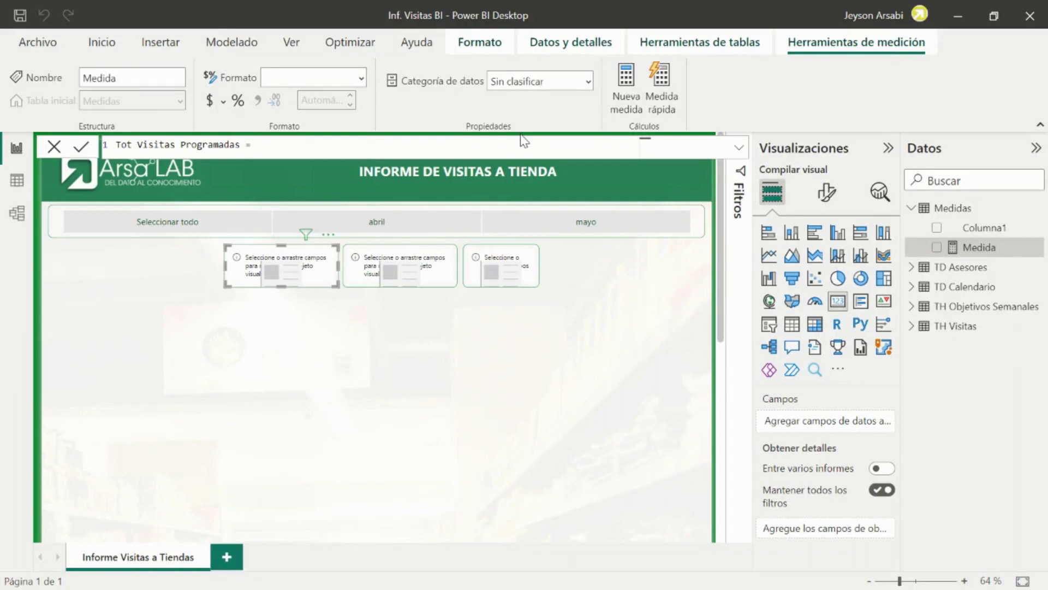
# Begin the measure's formula with SUM over the 'TH Objetivos Semanales'[Valor] column
pyautogui.write('sum')
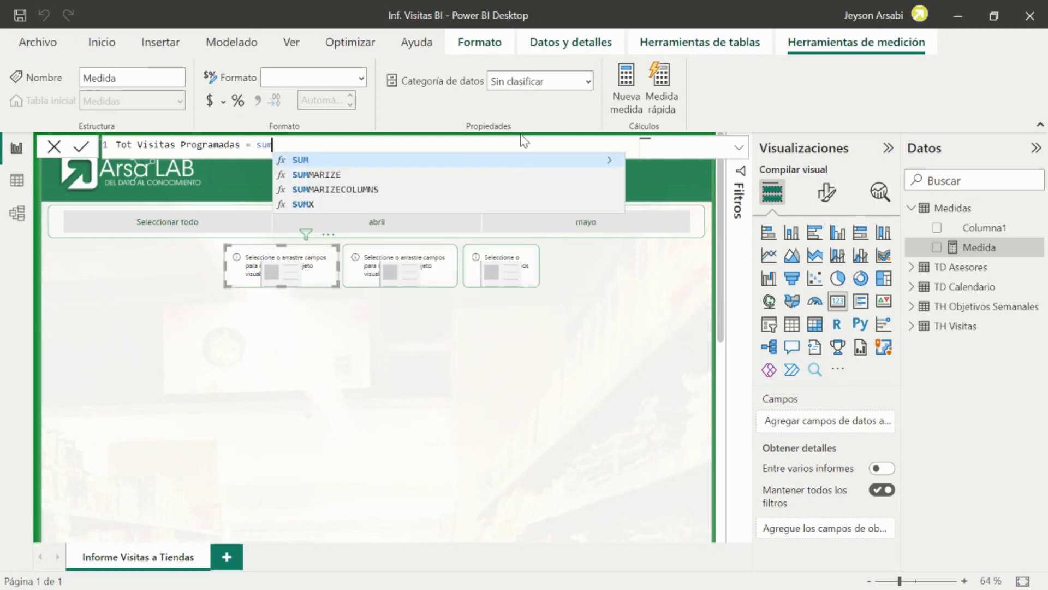
pyautogui.click(610, 162)
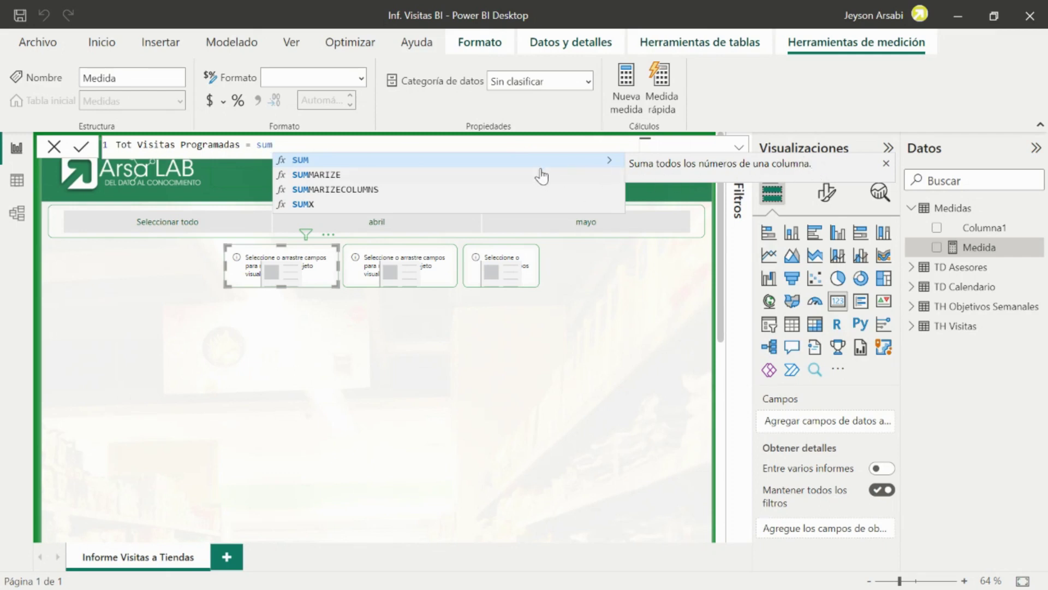
pyautogui.click(569, 164)
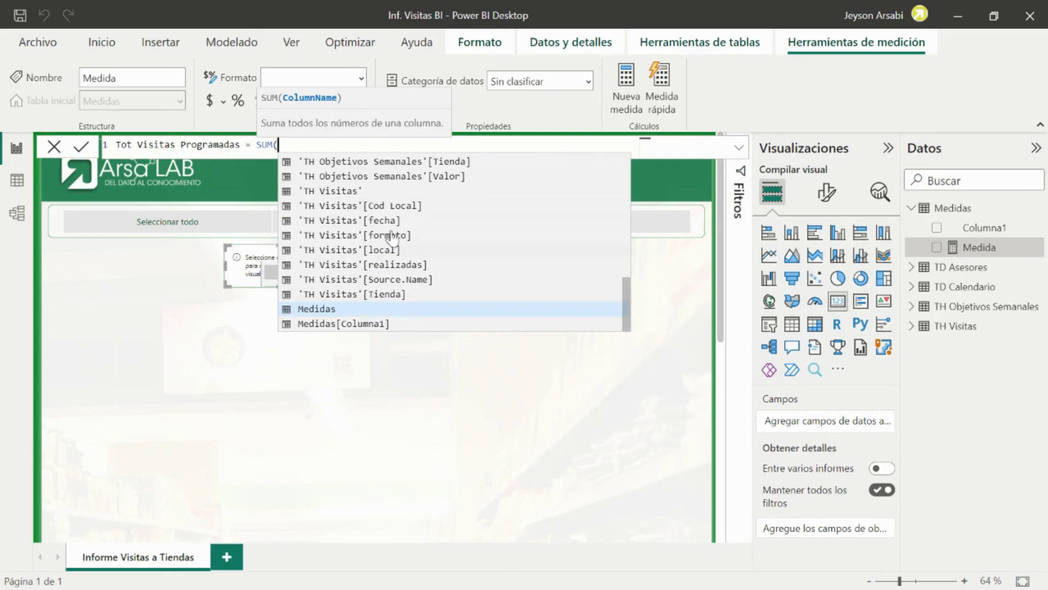
pyautogui.scroll(5, 380, 190)
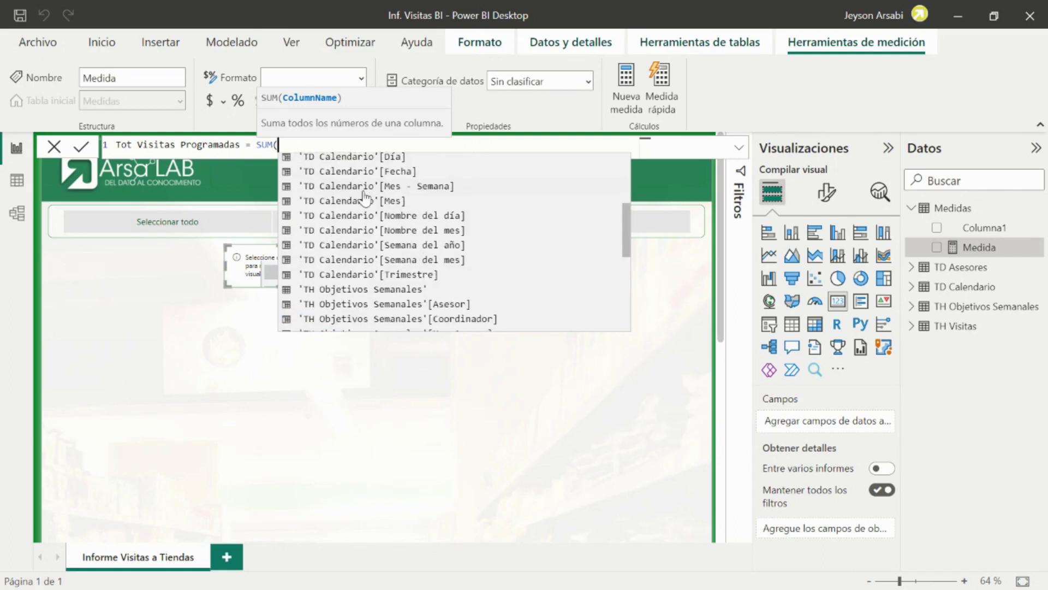
pyautogui.scroll(6, 363, 203)
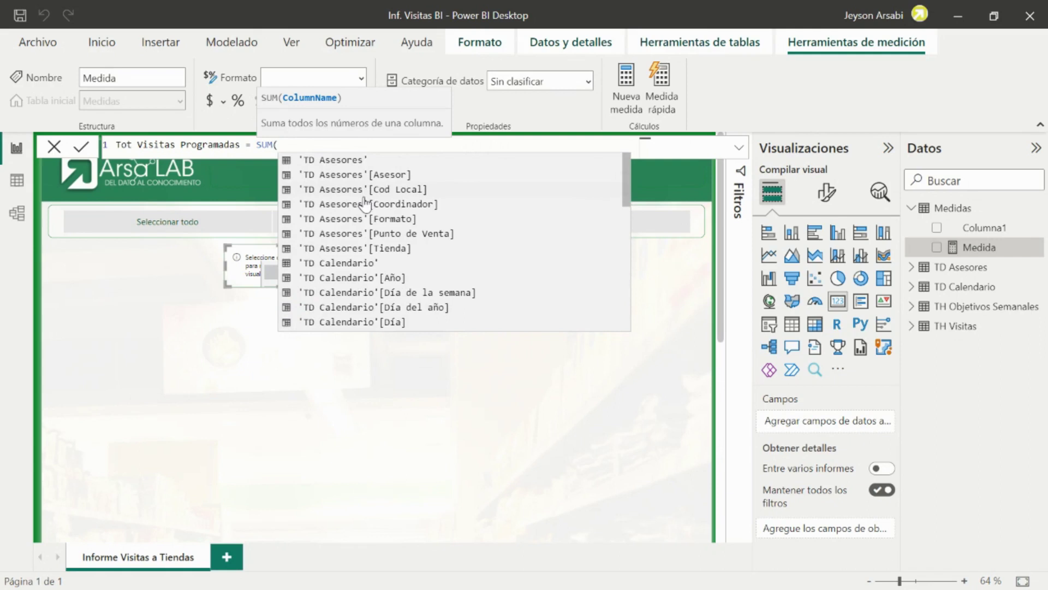
pyautogui.scroll(-6, 451, 213)
pyautogui.scroll(2, 452, 219)
pyautogui.scroll(-4, 453, 215)
pyautogui.scroll(1, 451, 227)
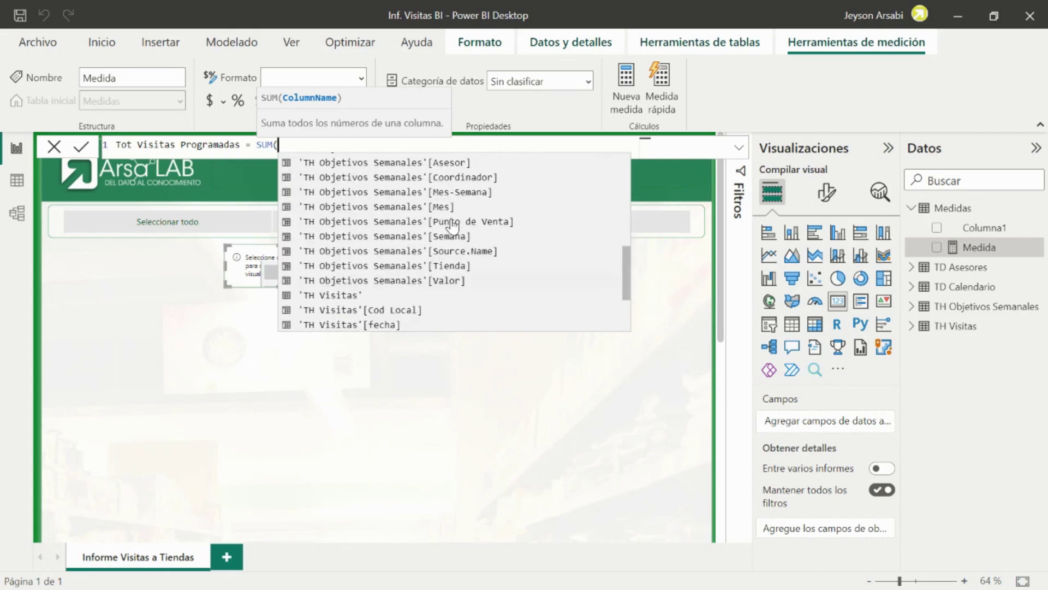
pyautogui.click(391, 282)
# Clear the column reference inside SUM and re-enter it as 'TH Objetivos Semanales'[Valor]
pyautogui.hotkey('ctrl', 'shift', 'Left')
pyautogui.hotkey('ctrl', 'shift', 'Left')
pyautogui.hotkey('ctrl', 'shift', 'Left')
pyautogui.hotkey('ctrl', 'shift', 'Left')
pyautogui.hotkey('ctrl', 'shift', 'Left')
pyautogui.hotkey('ctrl', 'shift', 'Left')
pyautogui.hotkey('ctrl', 'shift', 'Left')
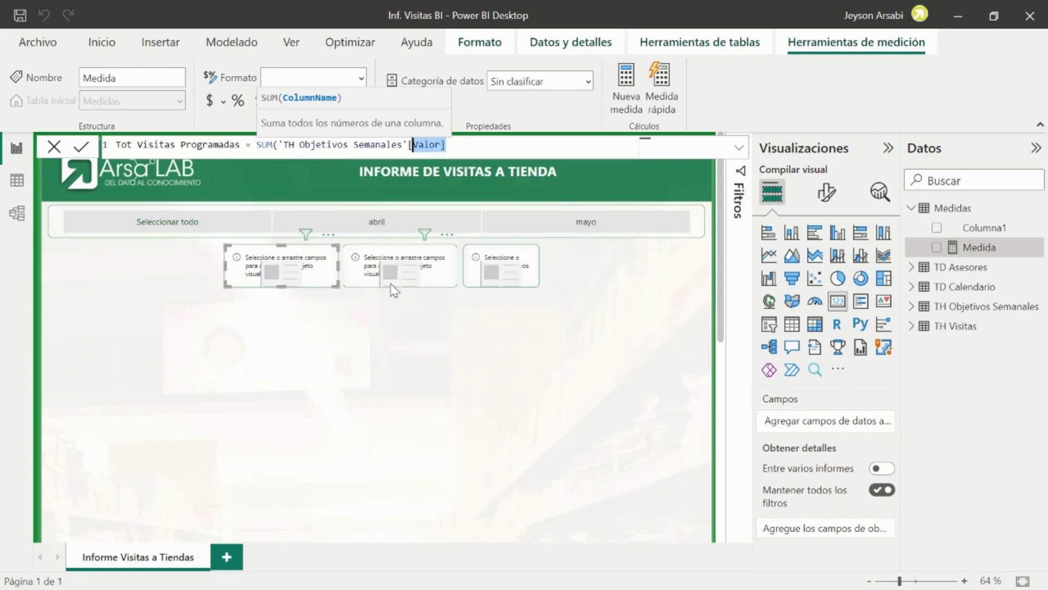
pyautogui.press('BackSpace')
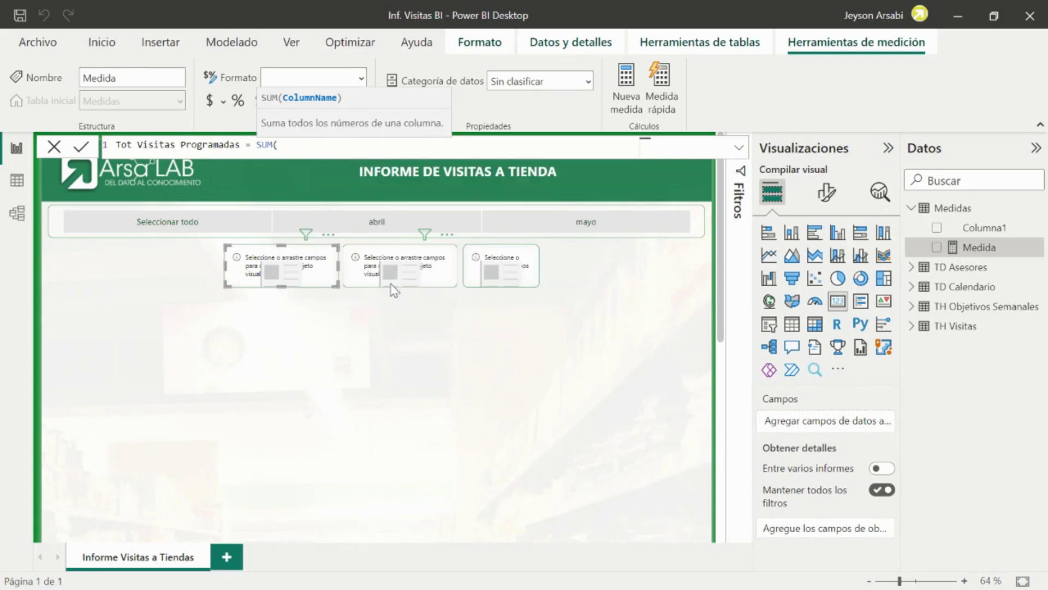
pyautogui.write("'TH Objetivos Semanales'[Valor]")
pyautogui.press('Tab')
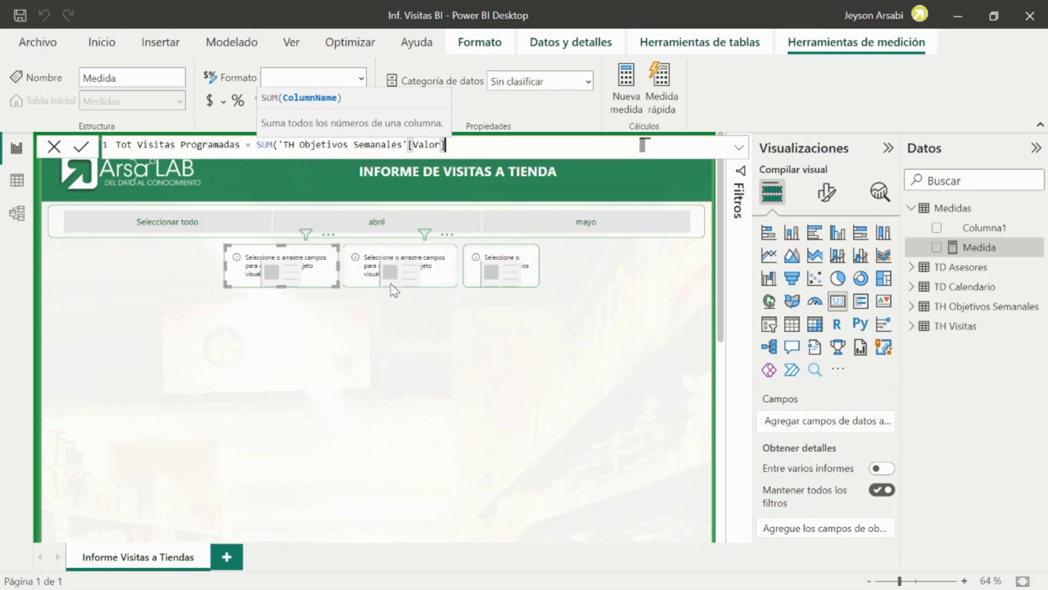
# Close the SUM formula and commit the Tot Visitas Programadas measure
pyautogui.write(')')
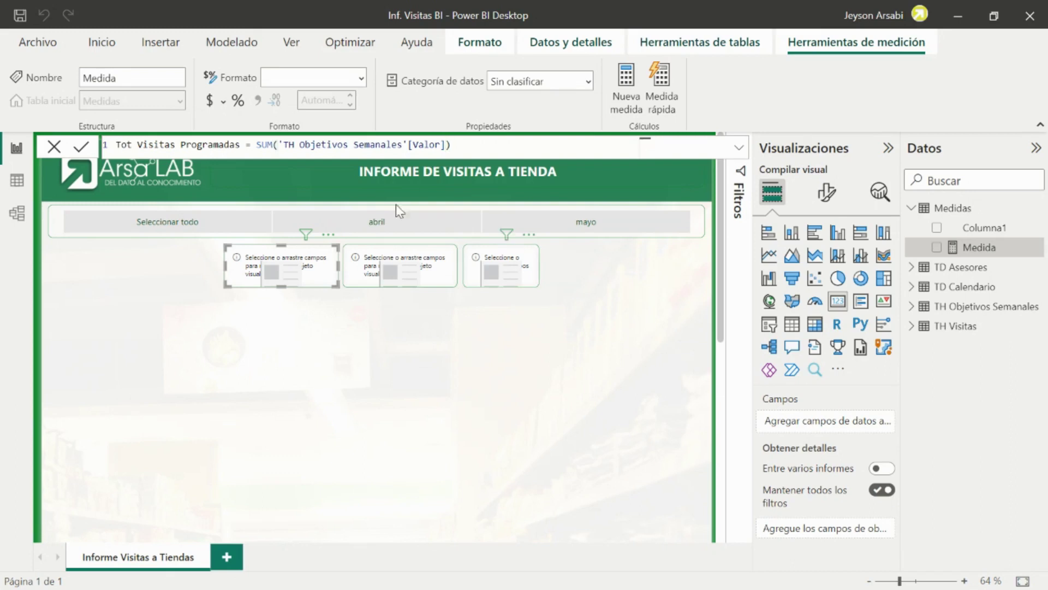
pyautogui.click(81, 146)
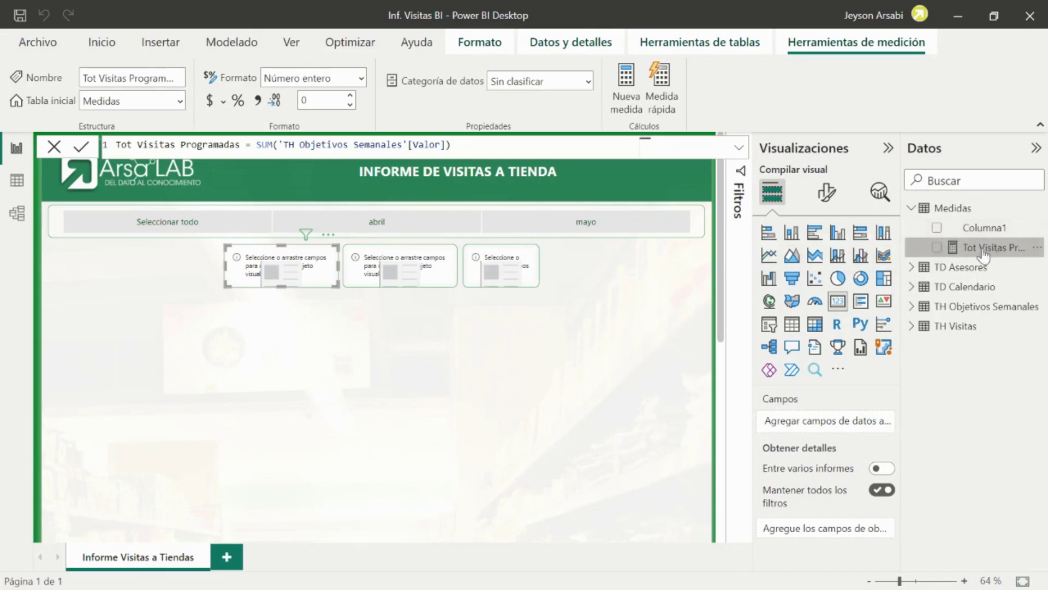
# Show Tot Visitas Programadas in the first card and format the measure with a thousands separator
pyautogui.moveTo(978, 250); pyautogui.dragTo(300, 255)
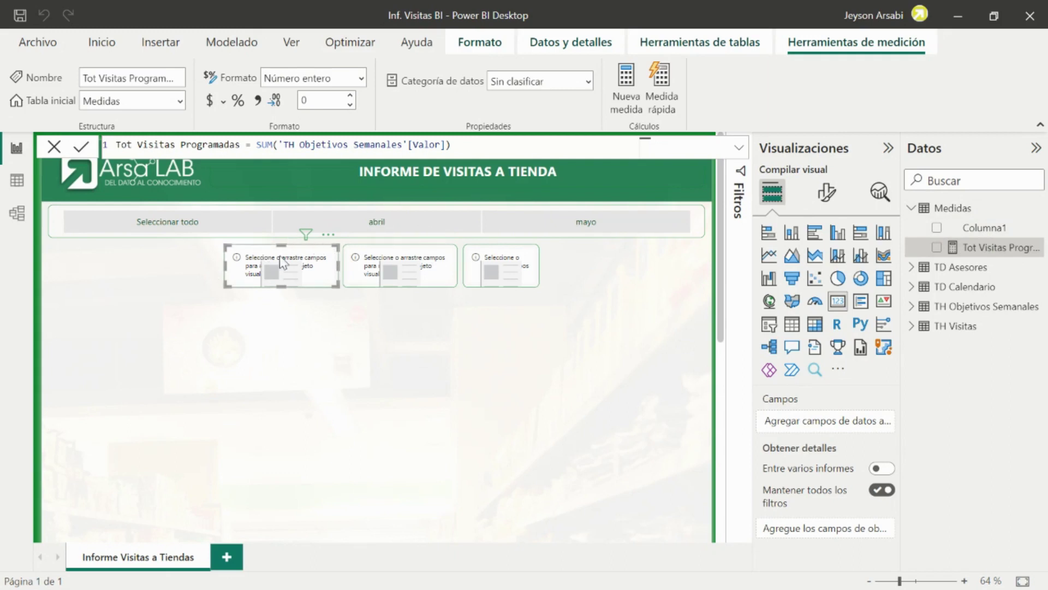
pyautogui.moveTo(996, 250); pyautogui.dragTo(825, 434)
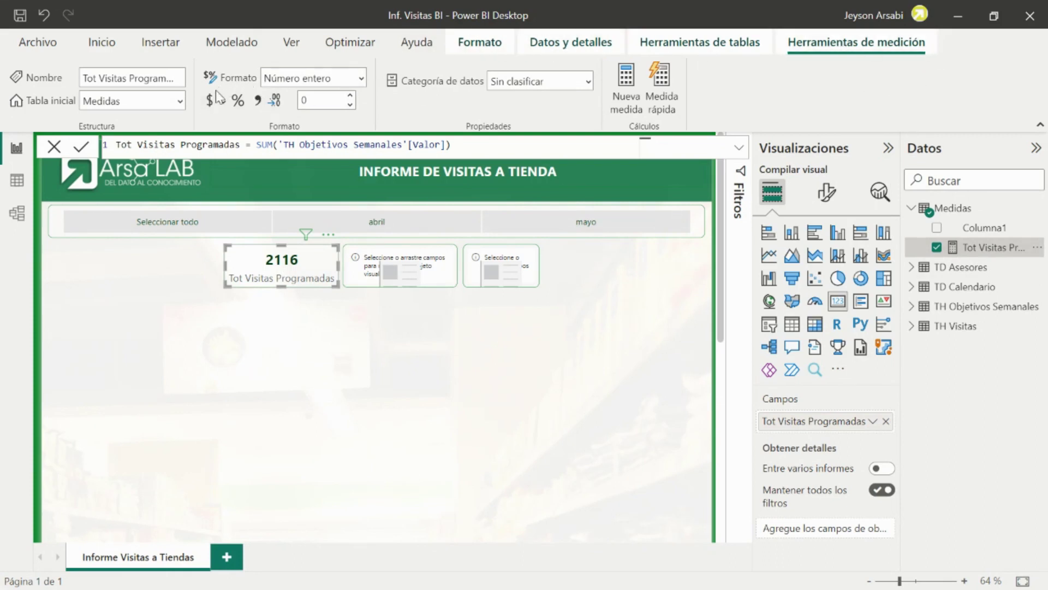
pyautogui.click(258, 101)
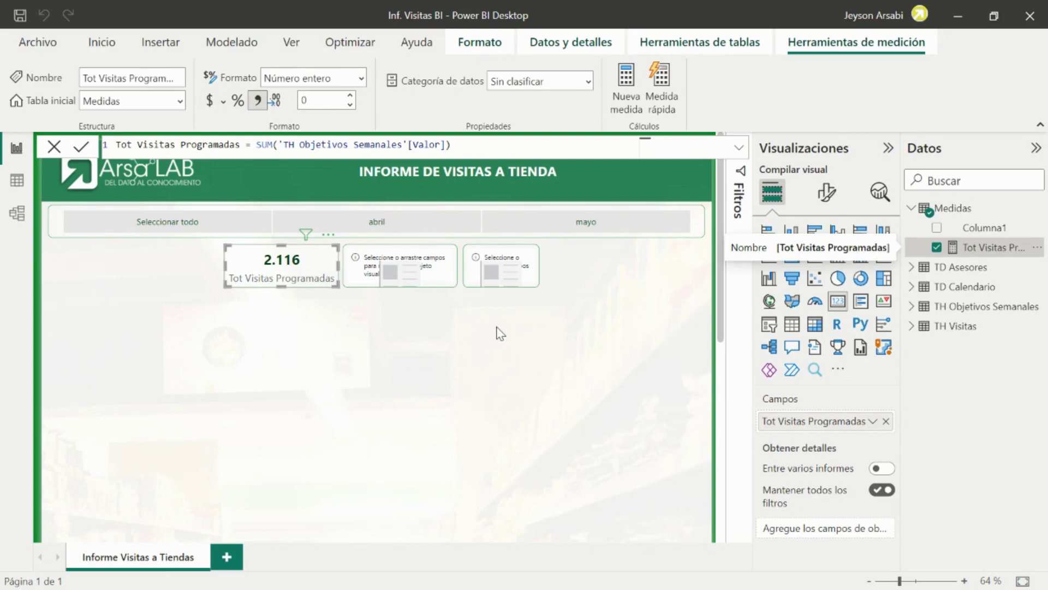
pyautogui.click(583, 339)
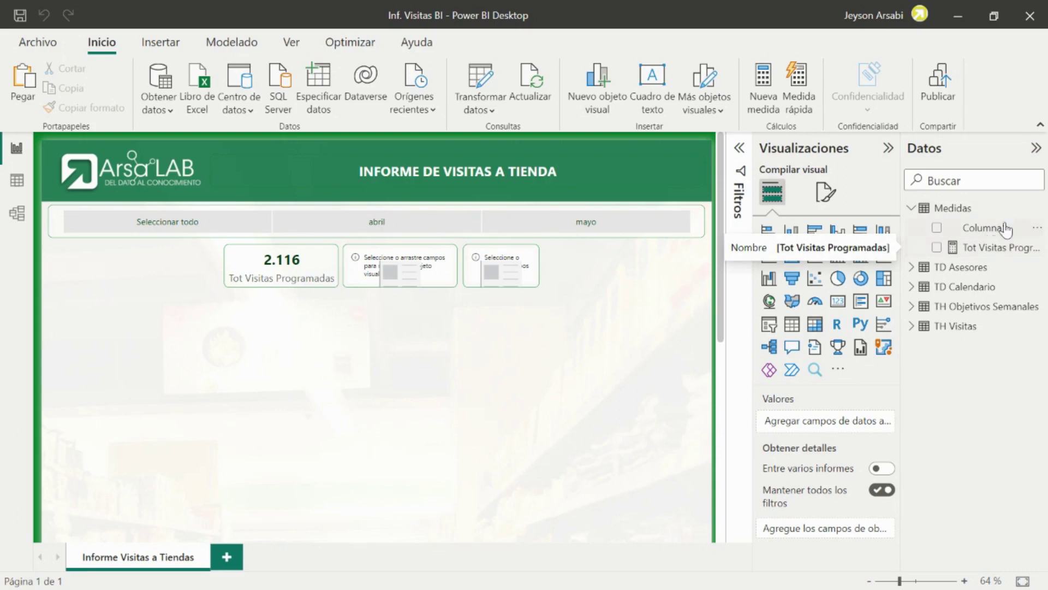
# Delete the placeholder column Columna1 of the Medidas table from the model
pyautogui.click(1037, 229)
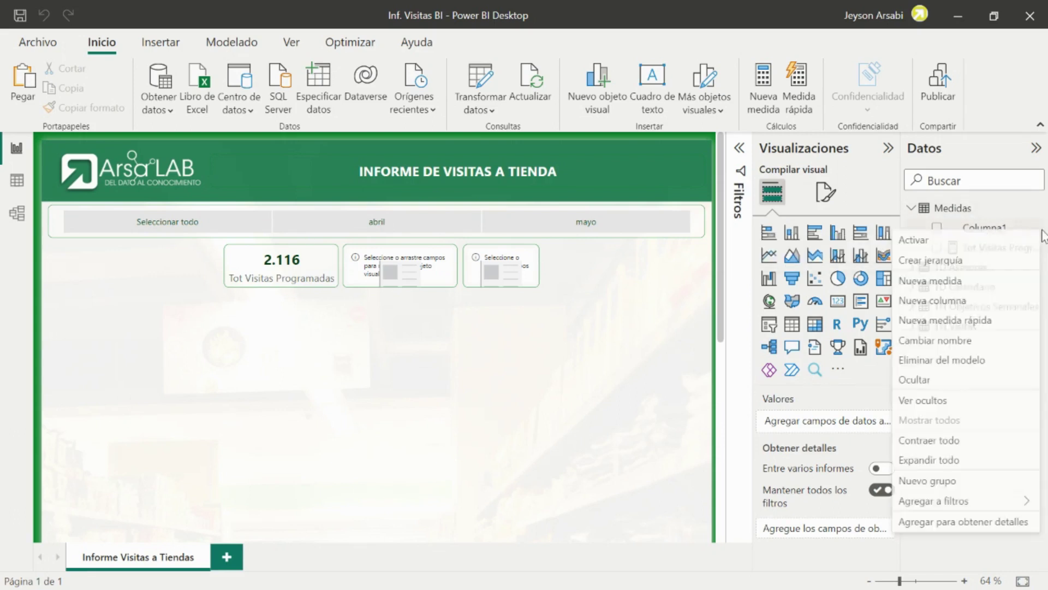
pyautogui.click(942, 360)
pyautogui.click(612, 335)
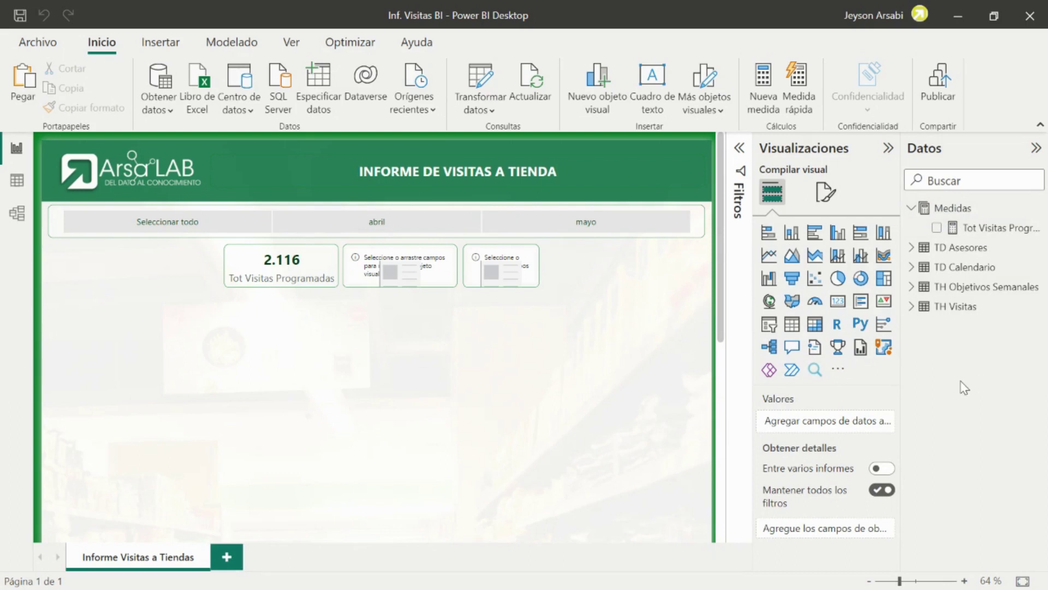
pyautogui.click(307, 254)
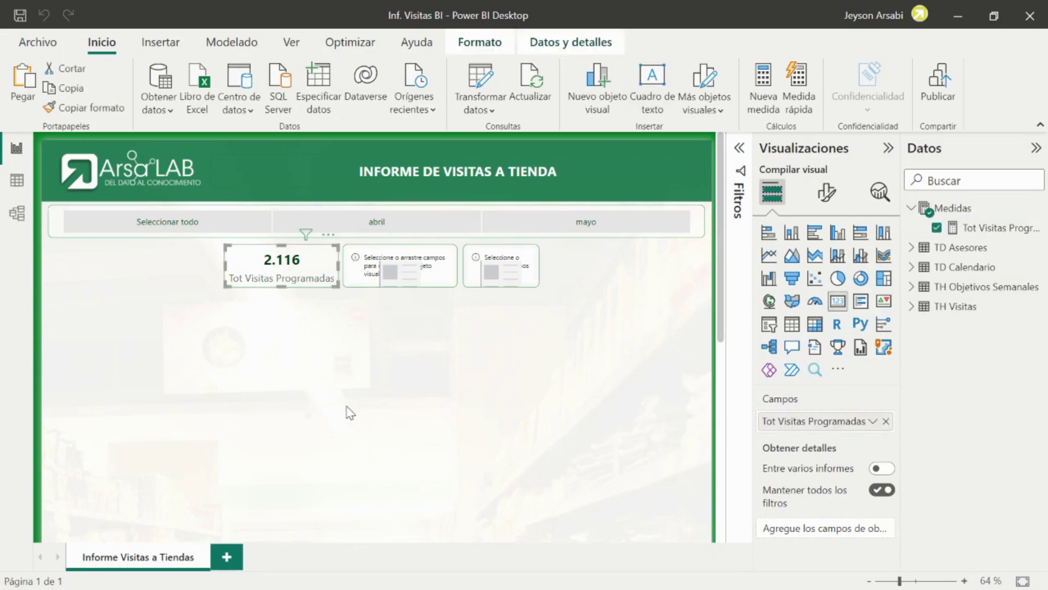
pyautogui.click(402, 270)
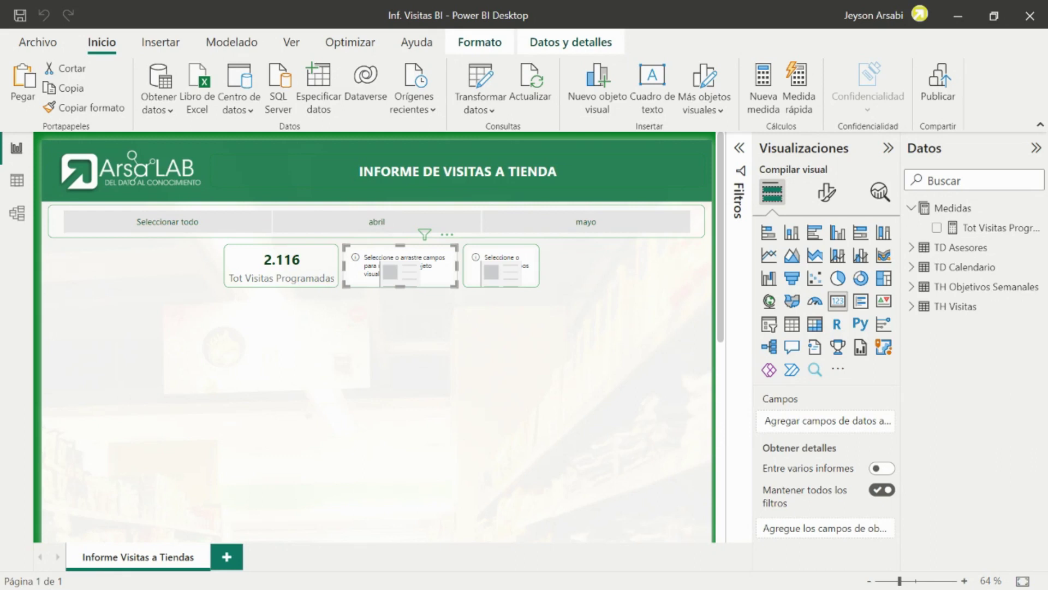
pyautogui.click(436, 321)
# Create a measure named Tot Visitas Realizadas in the Medidas table and begin its formula with SUM
pyautogui.rightClick(959, 216)
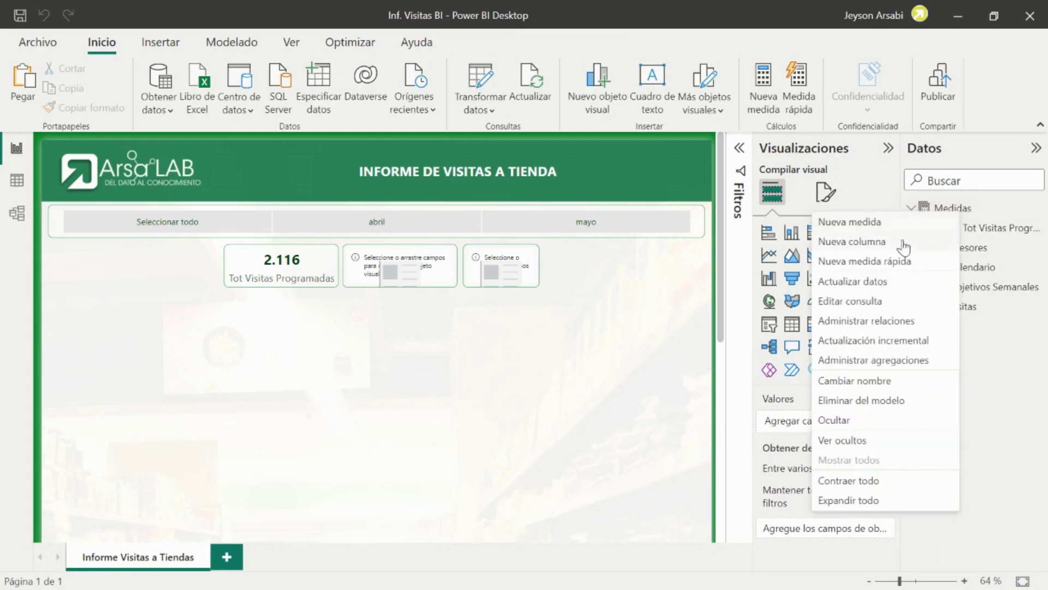
pyautogui.click(872, 224)
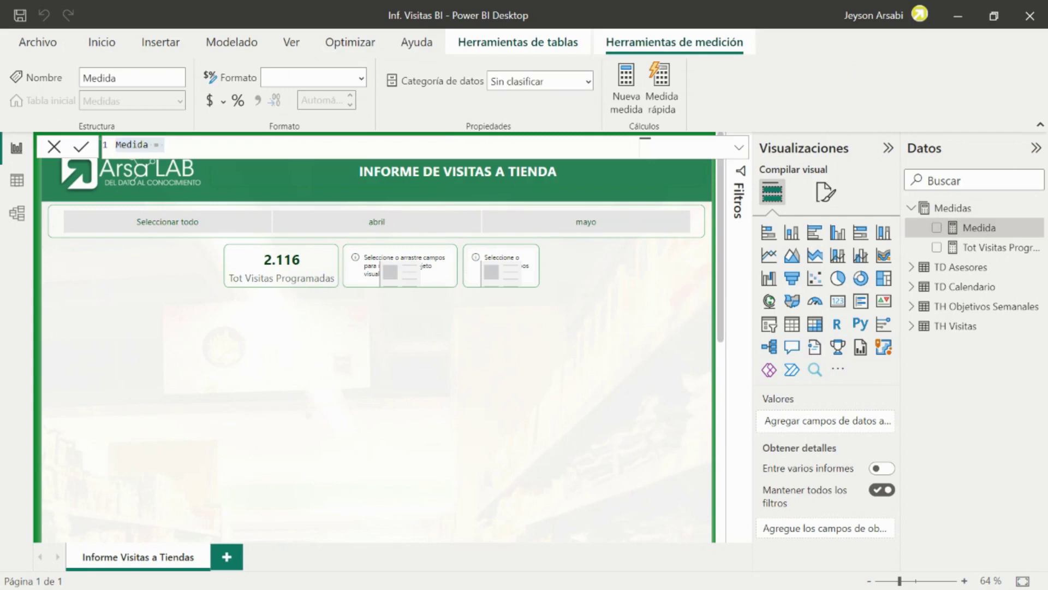
pyautogui.click(212, 141)
pyautogui.hotkey('ctrl', 'Left')
pyautogui.hotkey('ctrl', 'Left')
pyautogui.hotkey('ctrl', 'shift', 'Right')
pyautogui.write('Tot V')
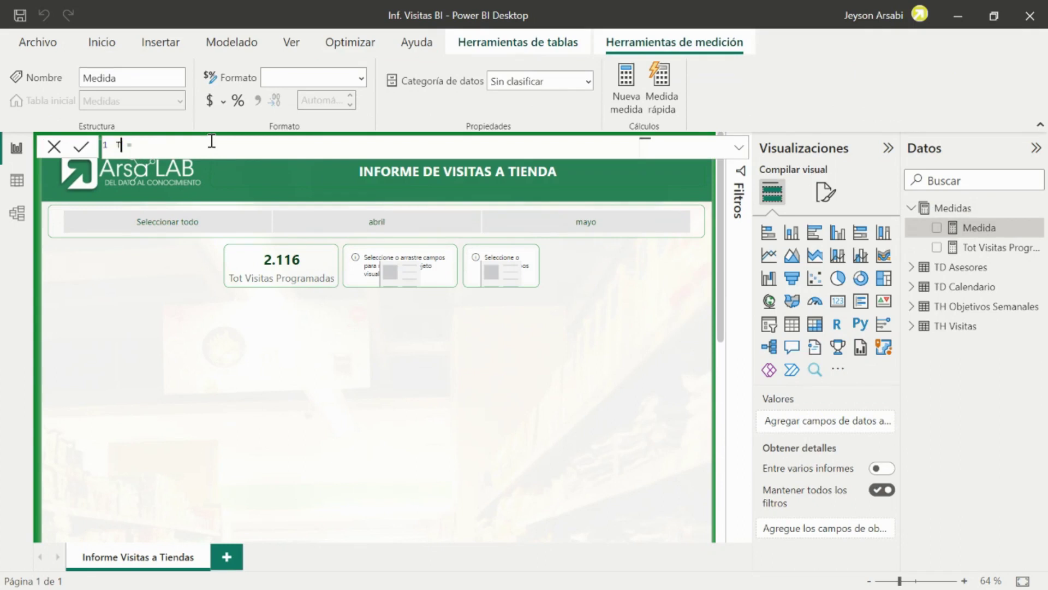
pyautogui.write('isitas Realizadas = SUM(')
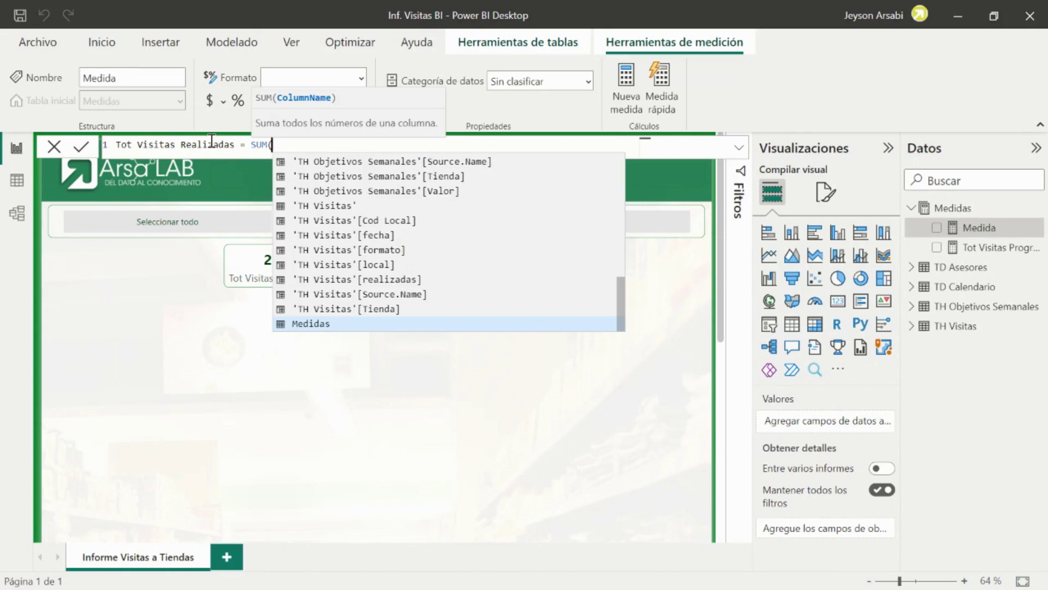
# Complete the SUM formula with 'TH Visitas'[realizadas] and commit the Tot Visitas Realizadas measure
pyautogui.press('Up')
pyautogui.press('Up')
pyautogui.press('Up')
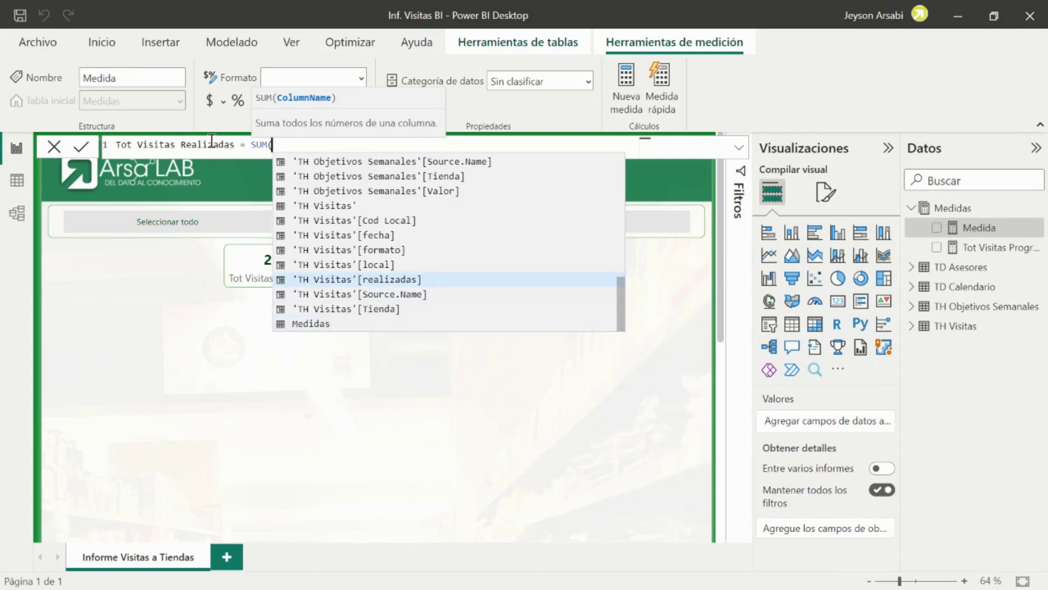
pyautogui.press('Up')
pyautogui.press('Up')
pyautogui.press('Down')
pyautogui.press('Down')
pyautogui.press('Up')
pyautogui.press('Down')
pyautogui.press('Tab')
pyautogui.write(')')
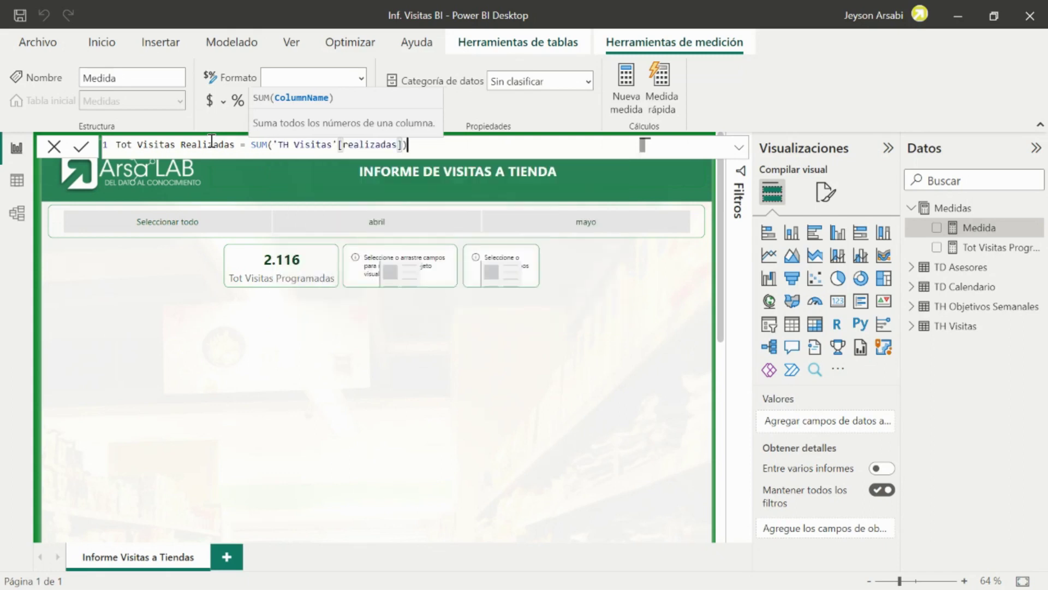
pyautogui.press('Return')
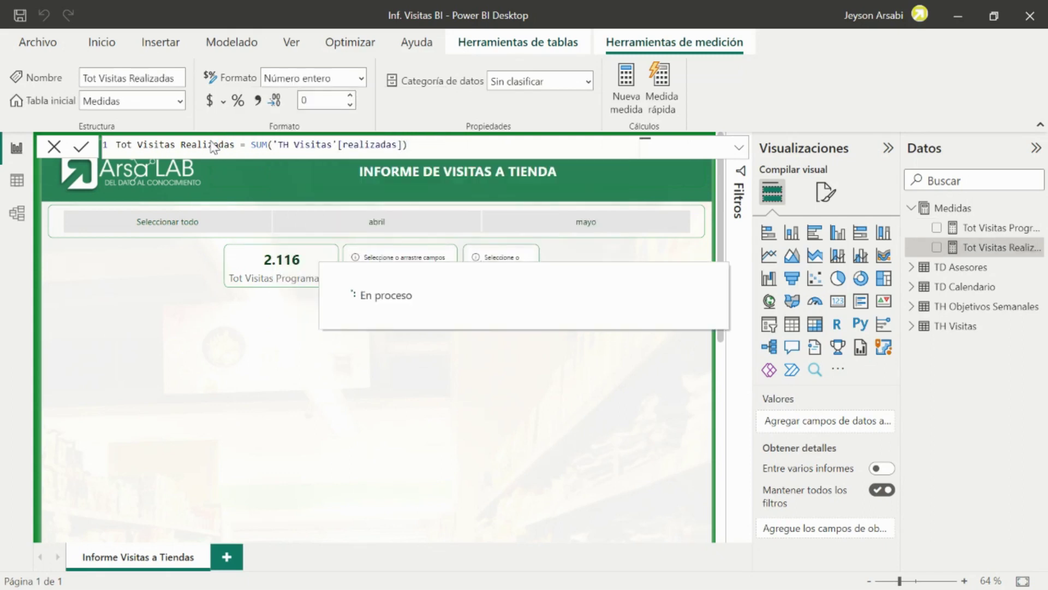
# Format Tot Visitas Realizadas with a thousands separator and show it in the second card
pyautogui.click(257, 101)
pyautogui.click(313, 101)
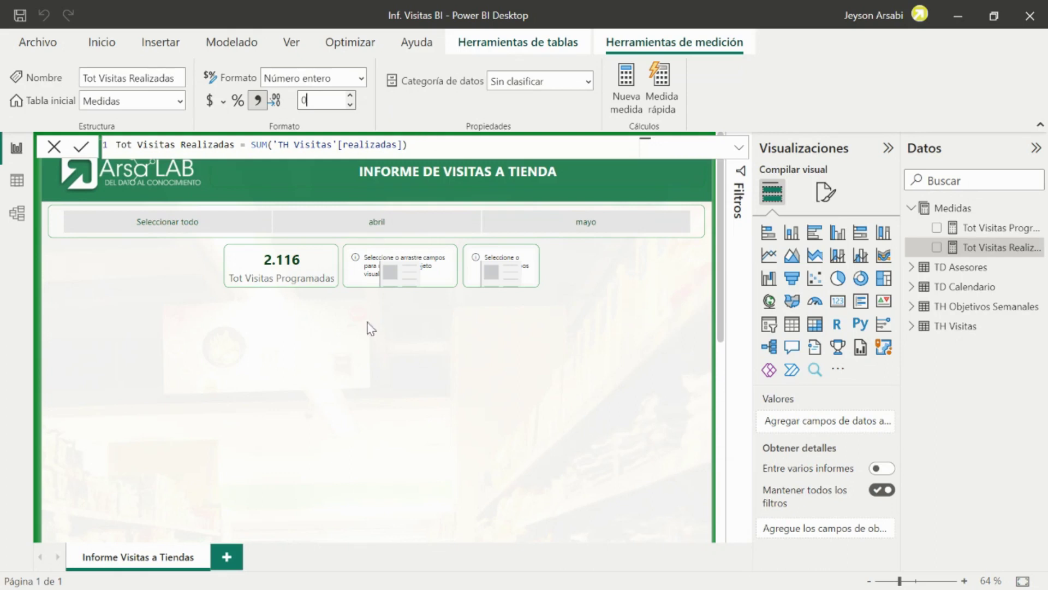
pyautogui.click(410, 276)
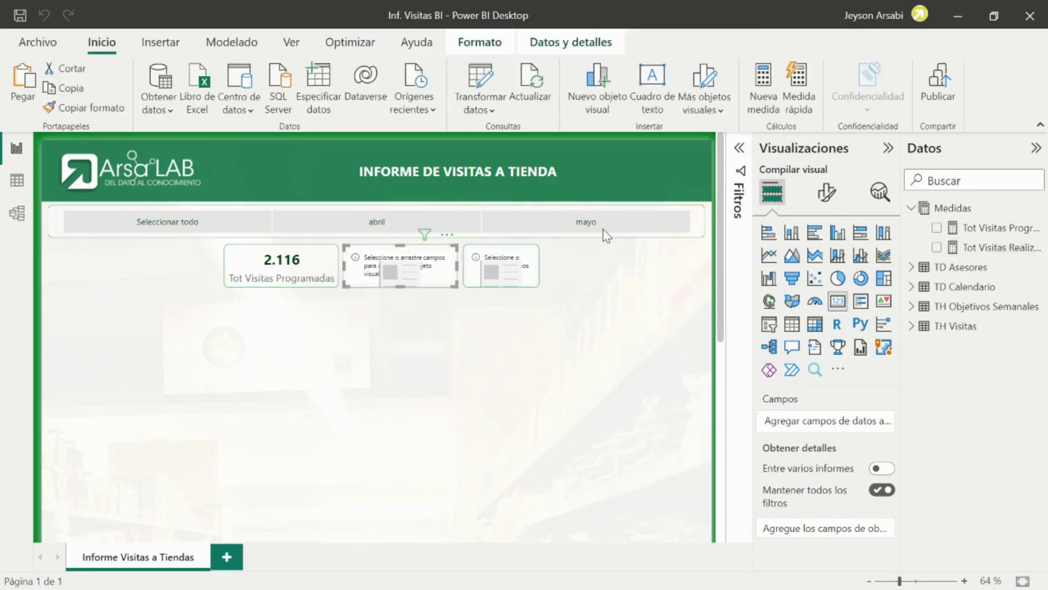
pyautogui.click(946, 250)
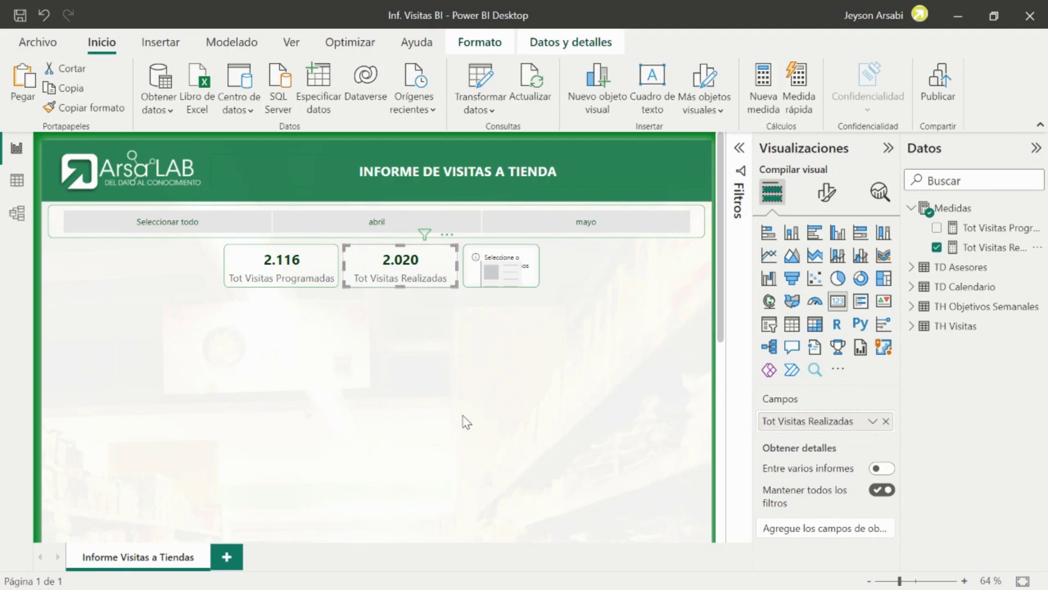
# With the third card selected, create a measure named % Ejecución in the Medidas table
pyautogui.click(500, 270)
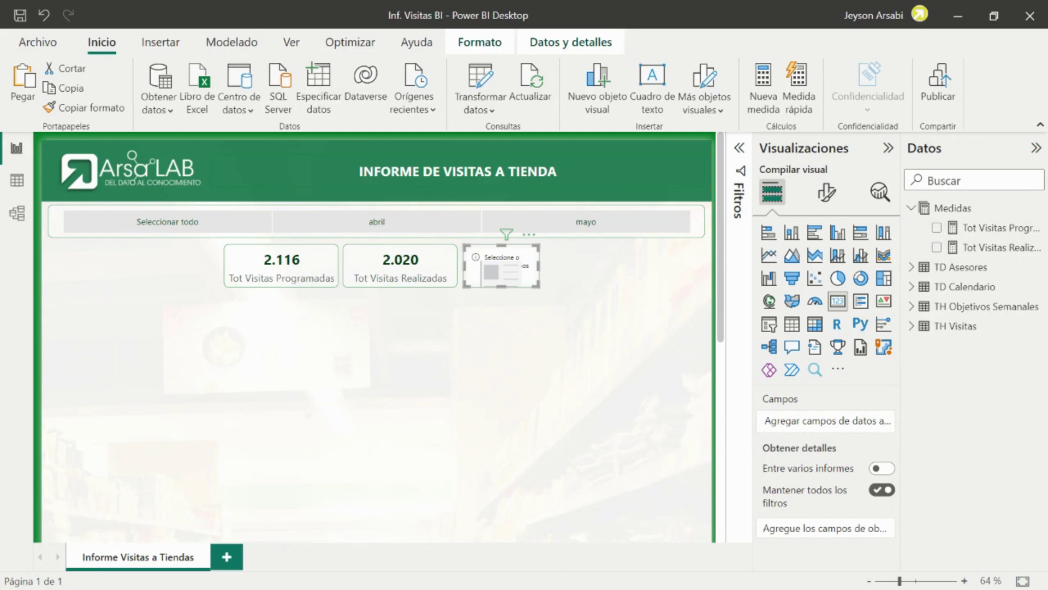
pyautogui.rightClick(944, 226)
pyautogui.click(950, 213)
pyautogui.rightClick(950, 214)
pyautogui.click(867, 225)
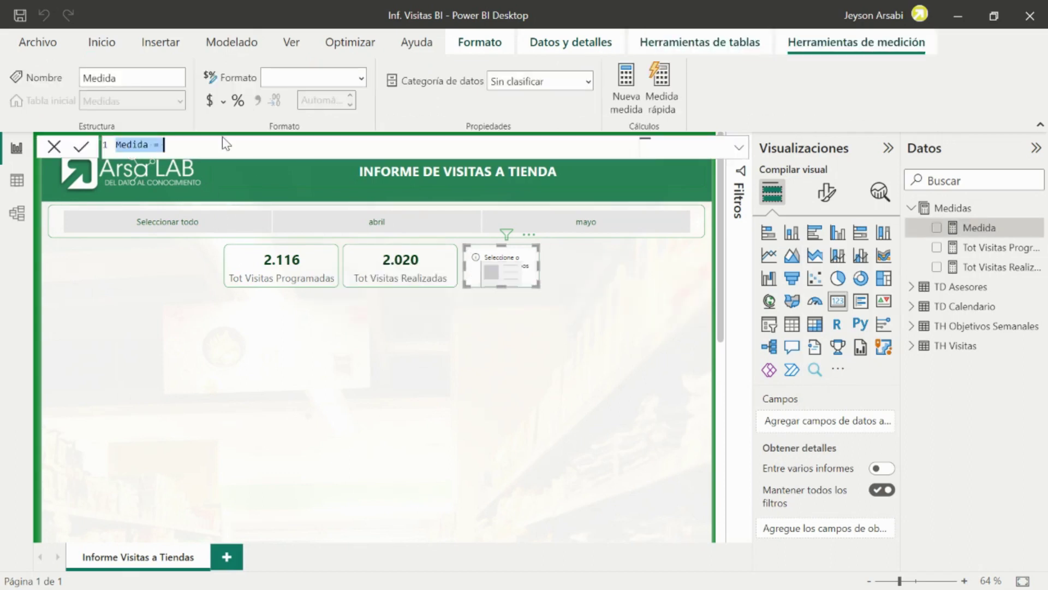
pyautogui.press('Home')
pyautogui.hotkey('ctrl', 'shift', 'Right')
pyautogui.write('%')
pyautogui.write(' Ejecució')
pyautogui.write('n')
pyautogui.press('End')
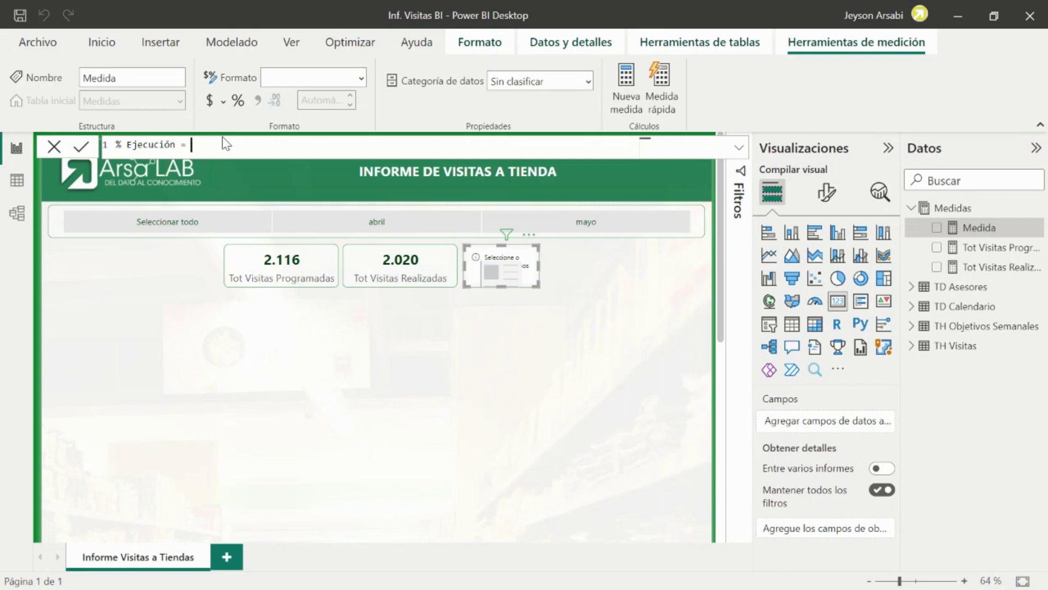
# Begin the % Ejecución formula with DIVIDE, using [Tot Visitas Realizadas] as the numerator
pyautogui.write('dive')
pyautogui.press('BackSpace')
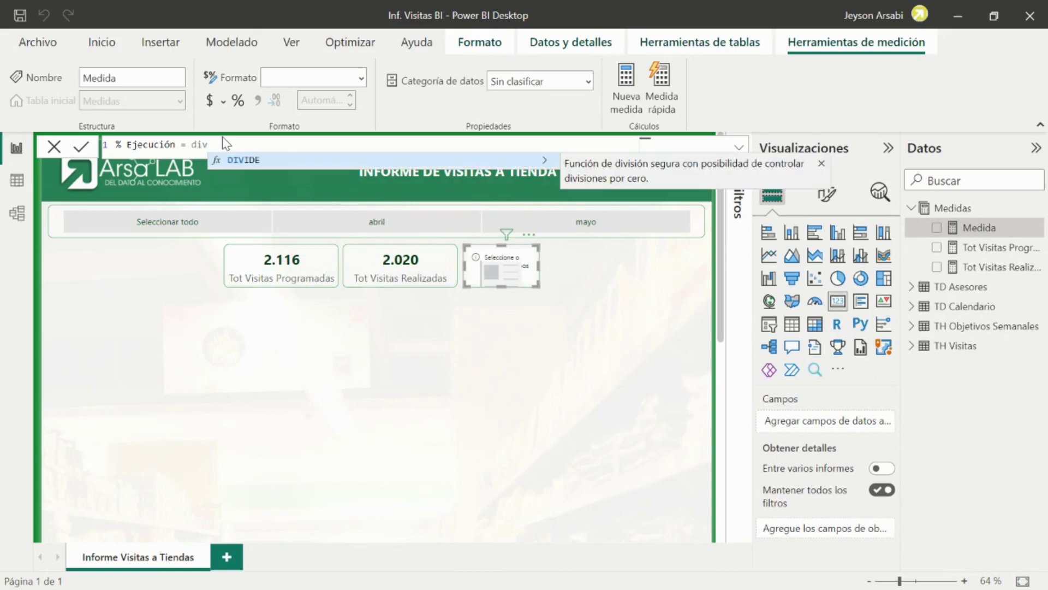
pyautogui.press('Tab')
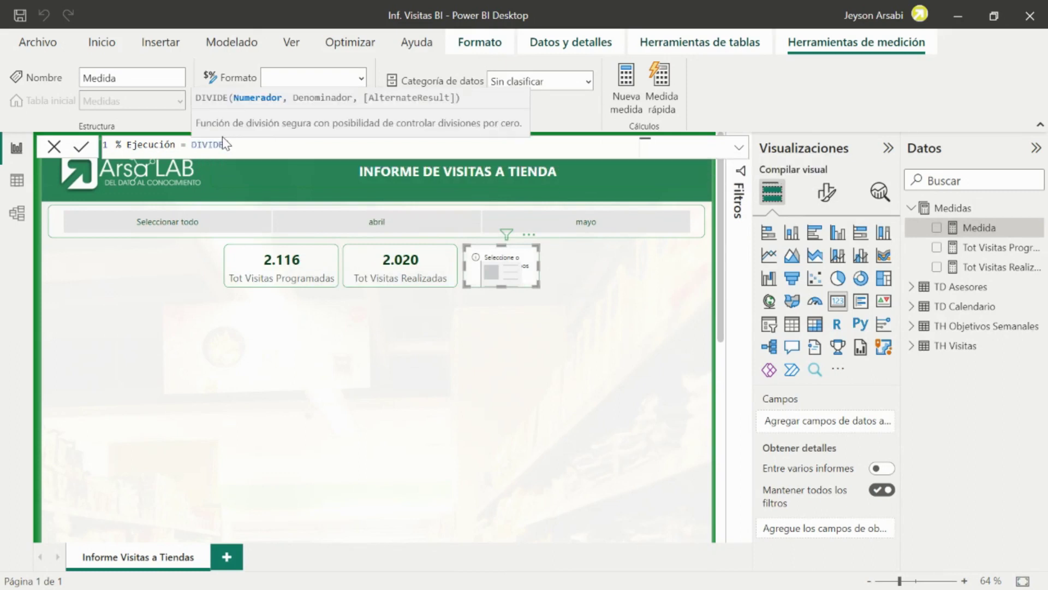
pyautogui.write('(tot')
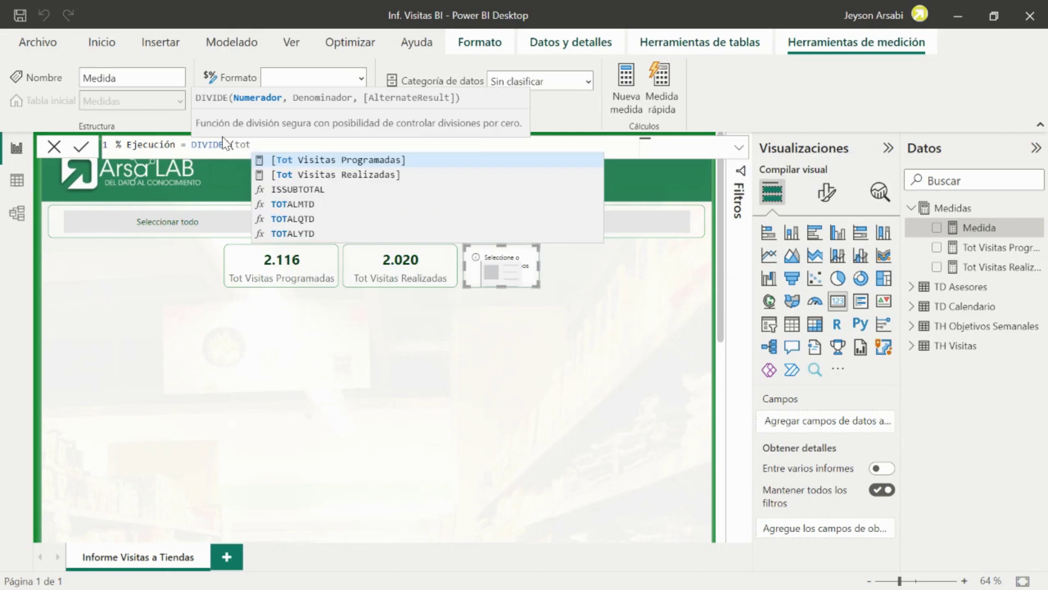
pyautogui.press('Down')
pyautogui.press('Up')
pyautogui.press('Down')
pyautogui.press('Up')
pyautogui.press('Down')
pyautogui.press('Tab')
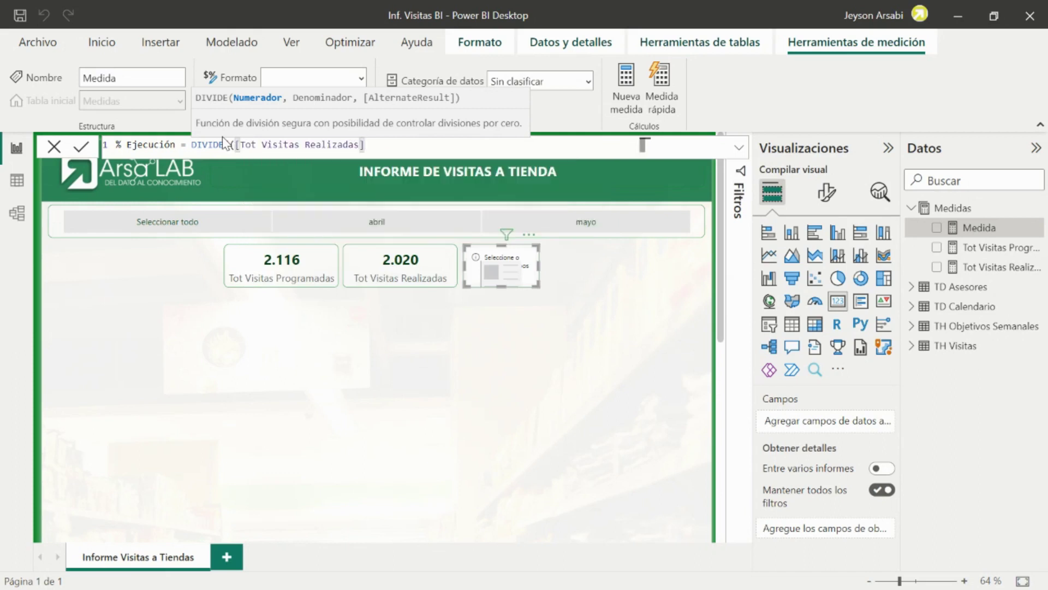
# Add [Tot Visitas Programadas] as the DIVIDE denominator, close the formula and try to commit the measure
pyautogui.write(',')
pyautogui.write('tot')
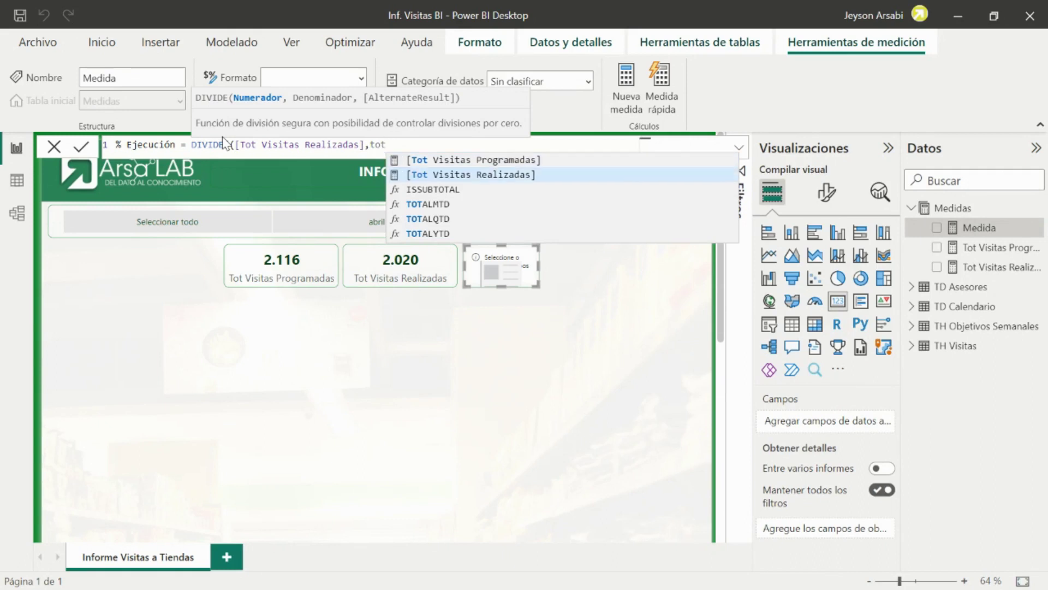
pyautogui.press('Up')
pyautogui.press('Tab')
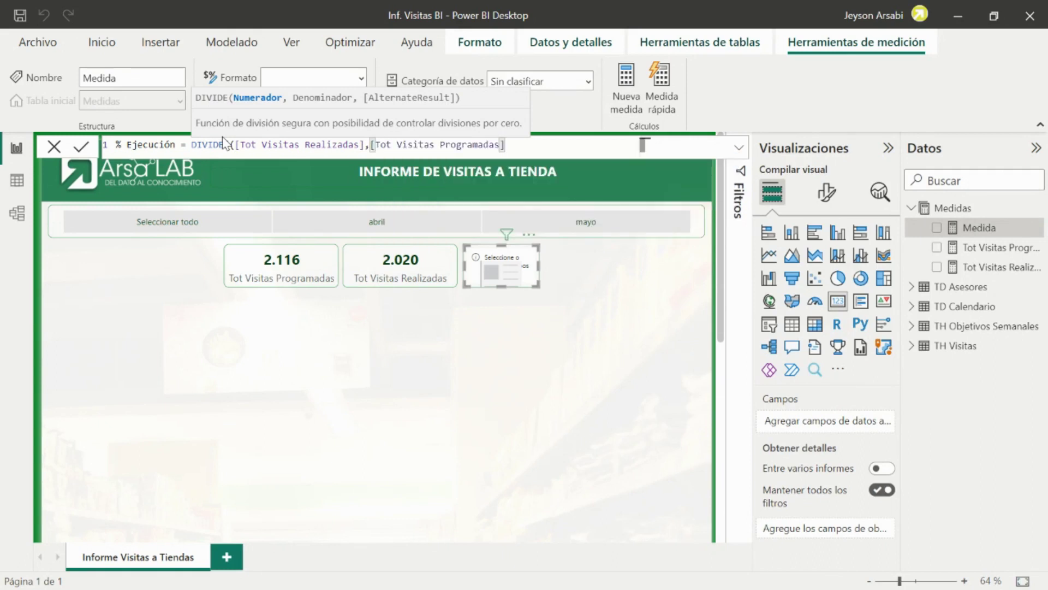
pyautogui.write(')')
pyautogui.hotkey('ctrl', 'Left')
pyautogui.hotkey('ctrl', 'Left')
pyautogui.hotkey('ctrl', 'Left')
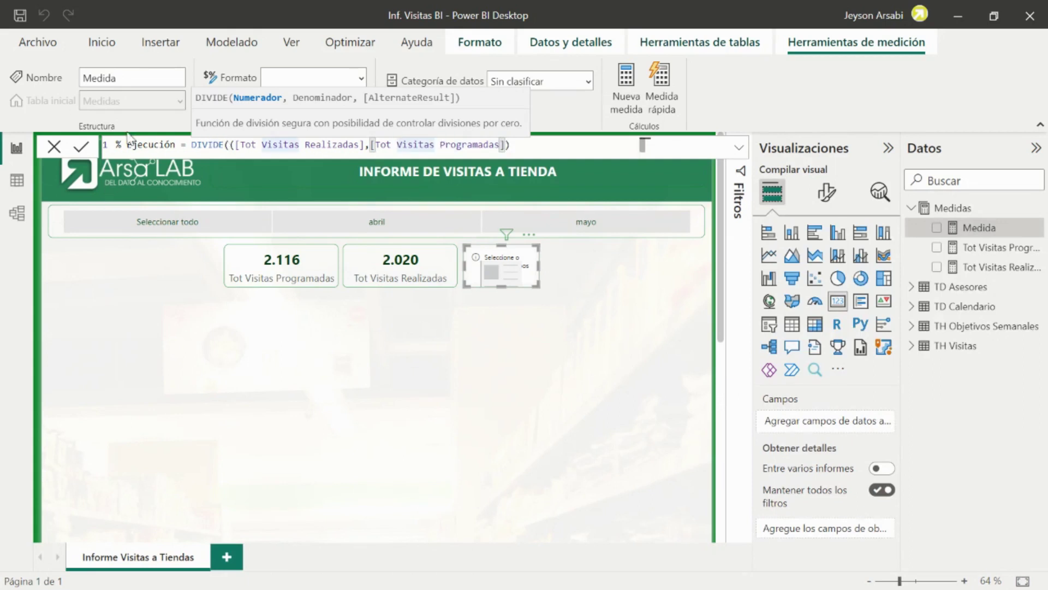
pyautogui.click(82, 146)
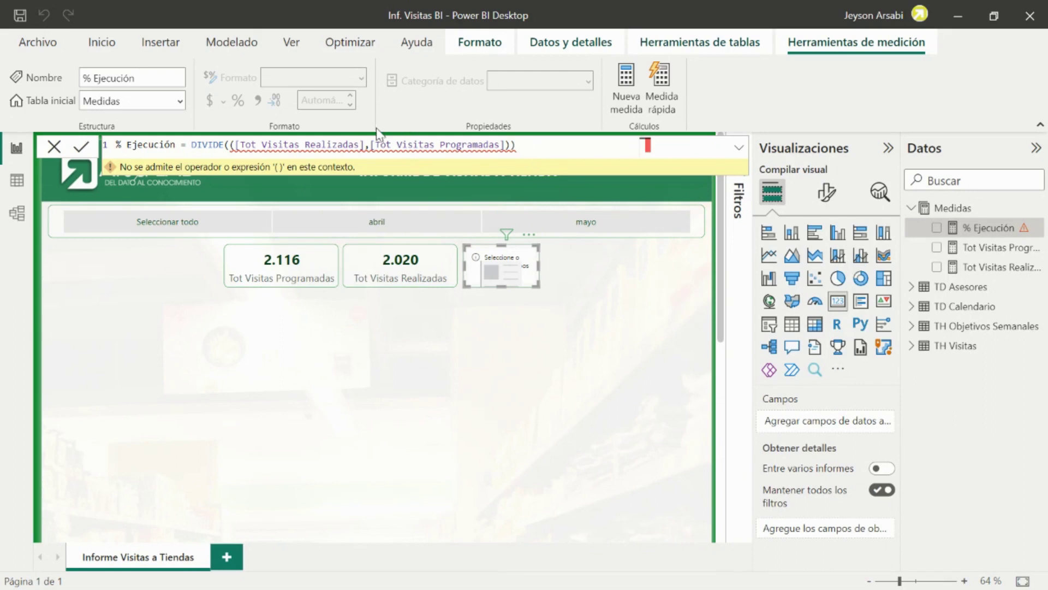
# Remove the surplus closing parenthesis at the end of the % Ejecución formula
pyautogui.click(534, 142)
pyautogui.click(372, 144)
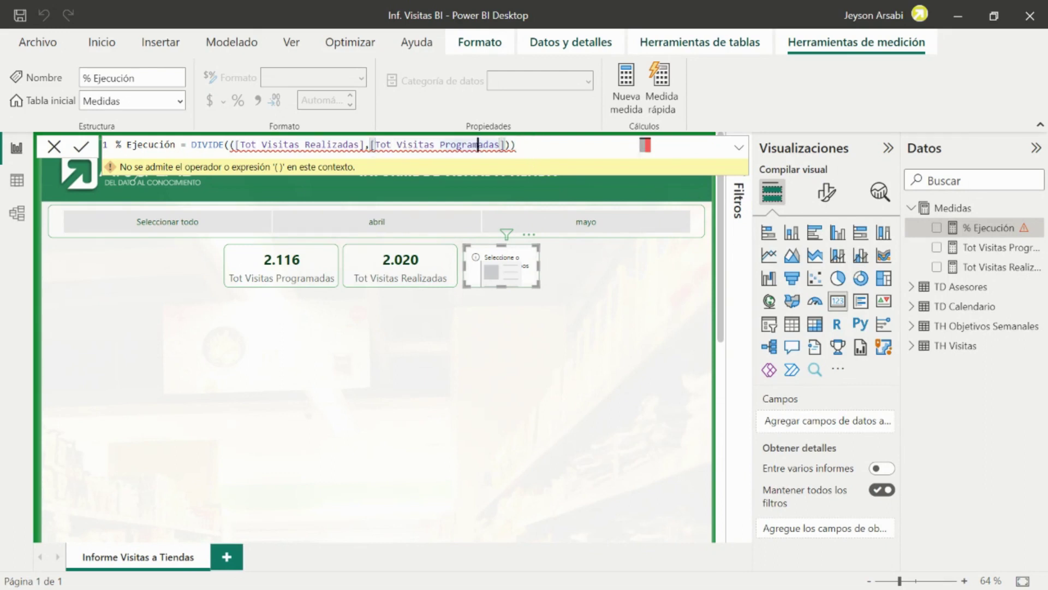
pyautogui.press('Return')
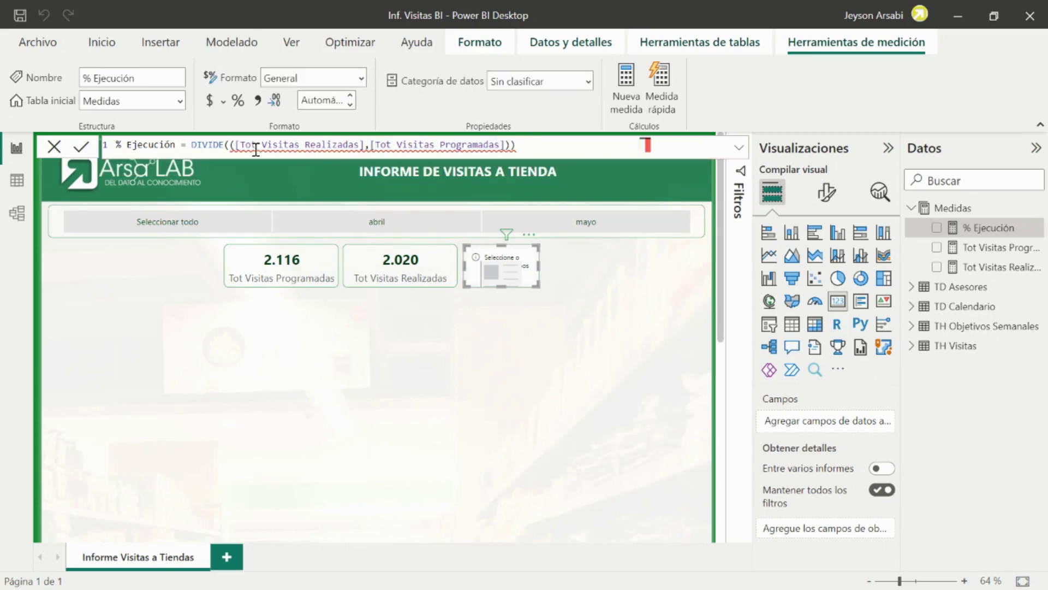
pyautogui.moveTo(217, 146); pyautogui.dragTo(580, 145)
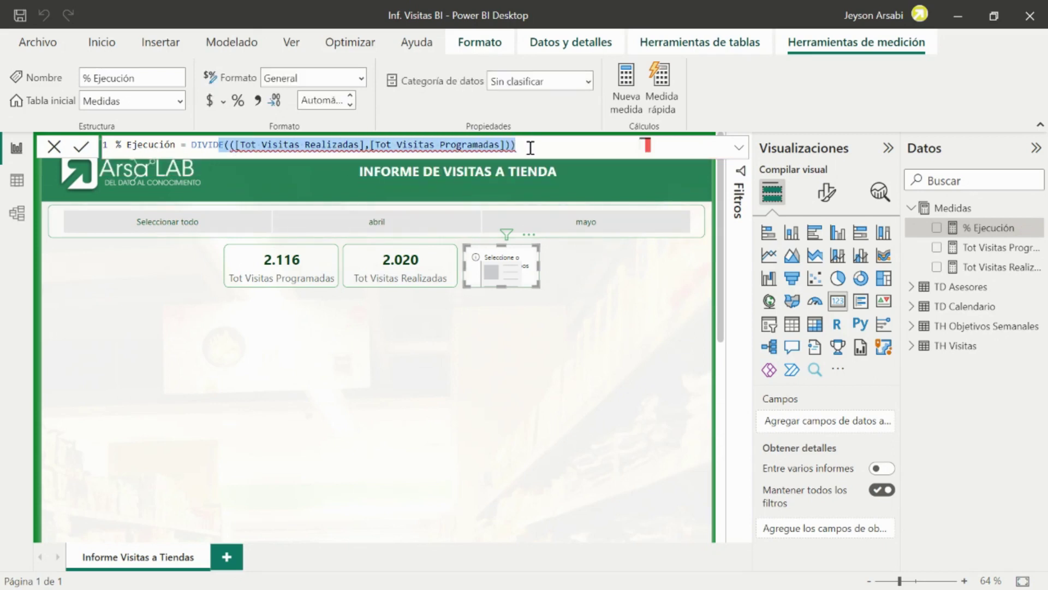
pyautogui.click(543, 147)
pyautogui.press('BackSpace')
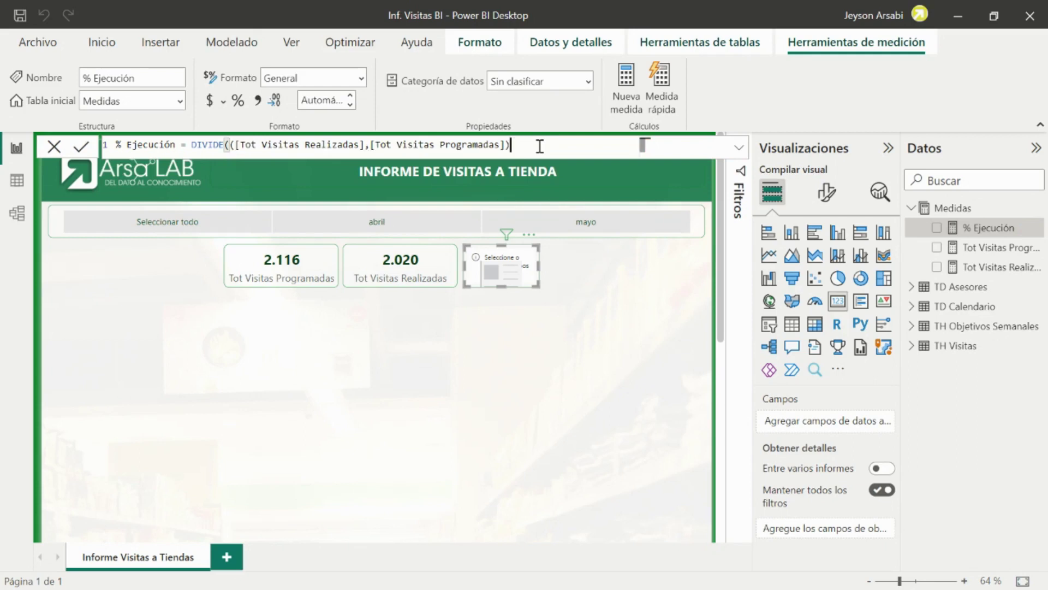
# Delete the extra opening parenthesis after DIVIDE and commit the corrected % Ejecución measure
pyautogui.hotkey('ctrl', 'Left')
pyautogui.hotkey('ctrl', 'Left')
pyautogui.hotkey('ctrl', 'Left')
pyautogui.hotkey('ctrl', 'Left')
pyautogui.hotkey('ctrl', 'Left')
pyautogui.hotkey('ctrl', 'Left')
pyautogui.hotkey('ctrl', 'Left')
pyautogui.hotkey('ctrl', 'Left')
pyautogui.hotkey('ctrl', 'Left')
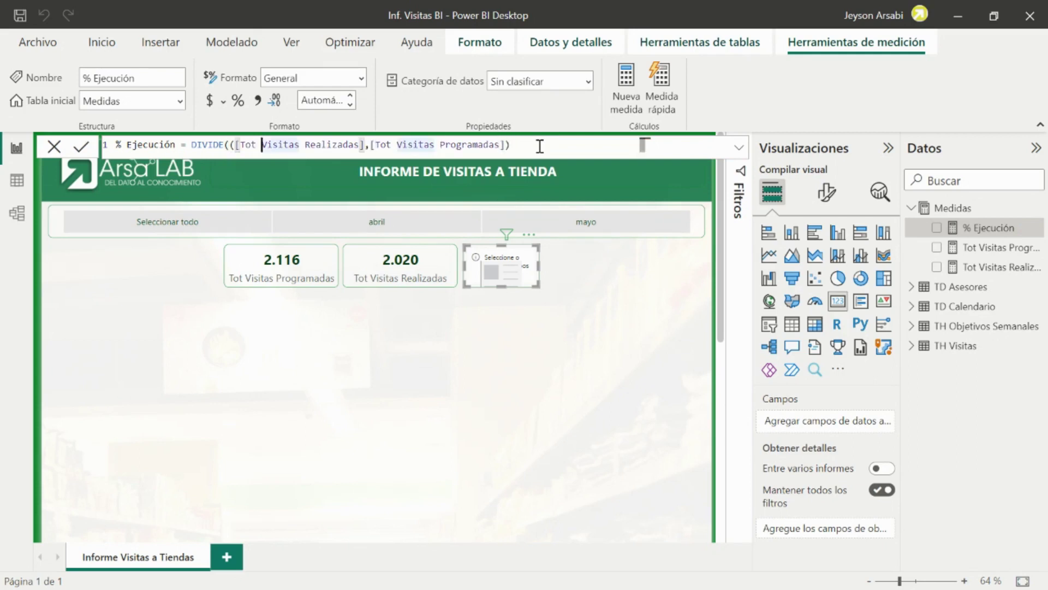
pyautogui.press('BackSpace')
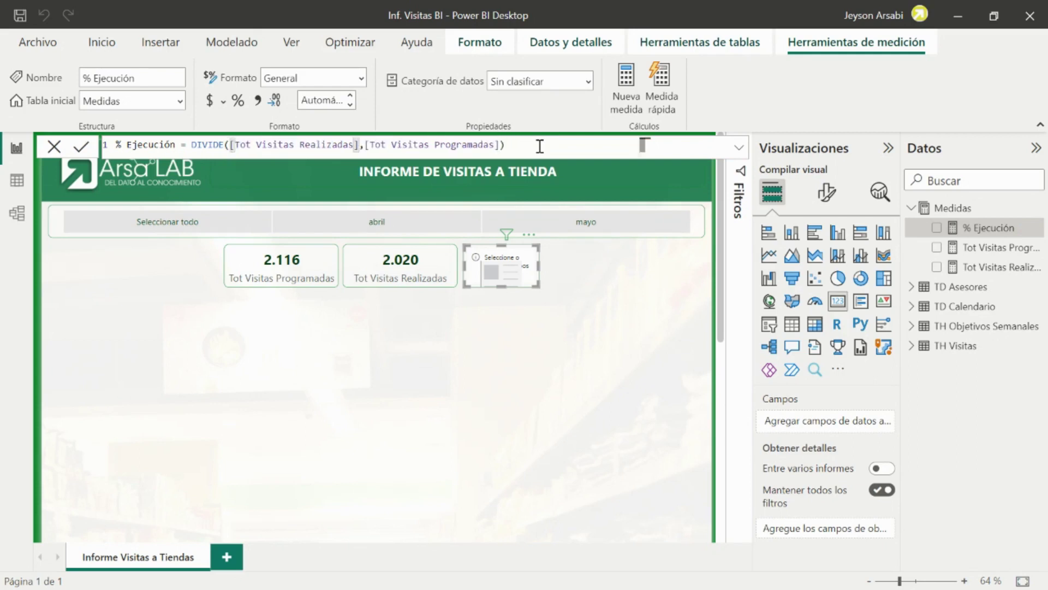
pyautogui.press('End')
pyautogui.click(85, 148)
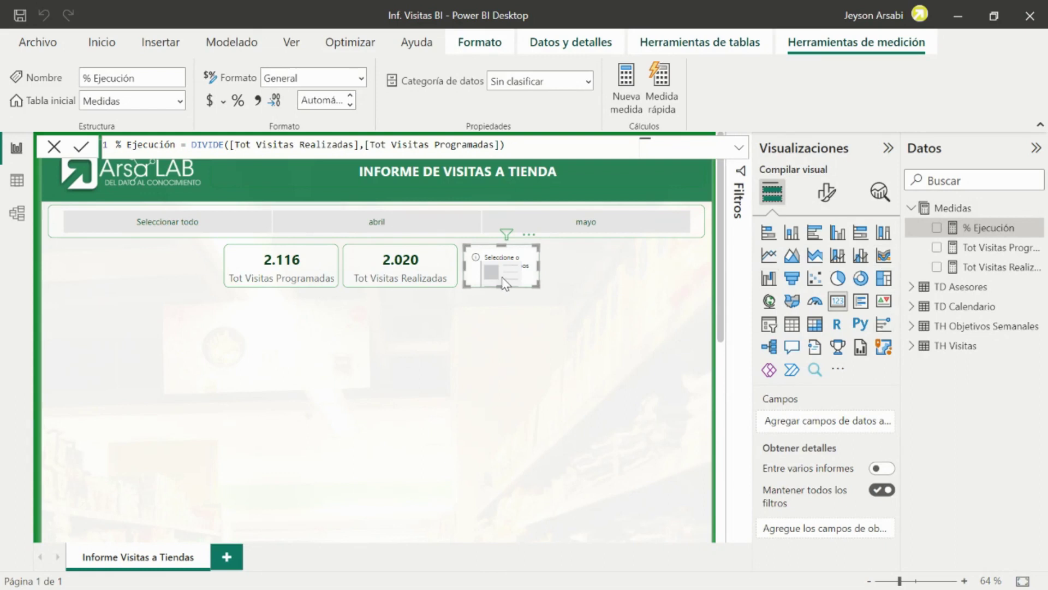
# Show % Ejecución in the third card, formatted as a percentage, and try to set it to 1 decimal place
pyautogui.click(937, 227)
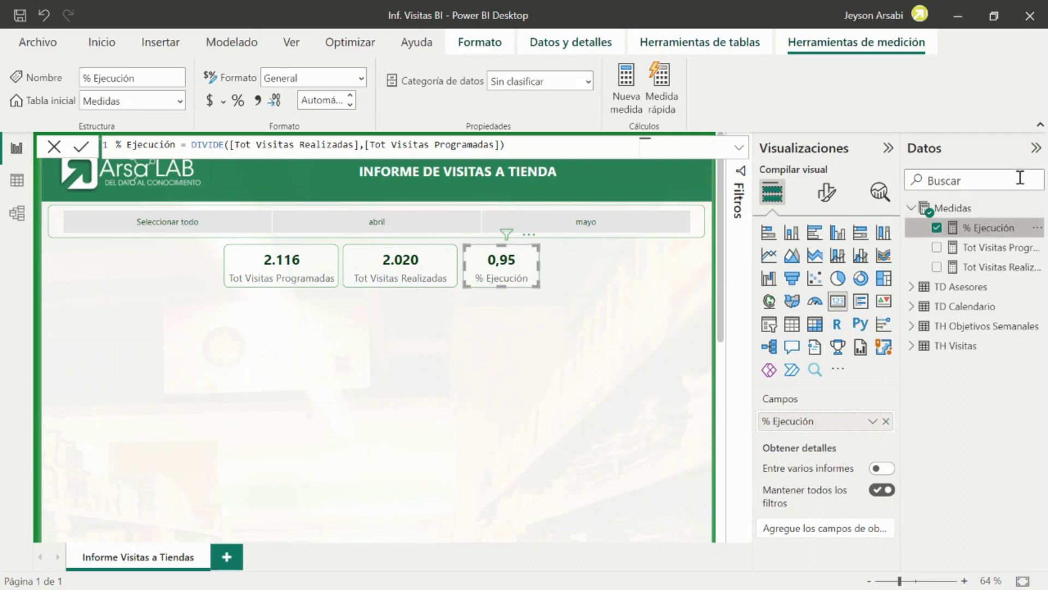
pyautogui.click(238, 101)
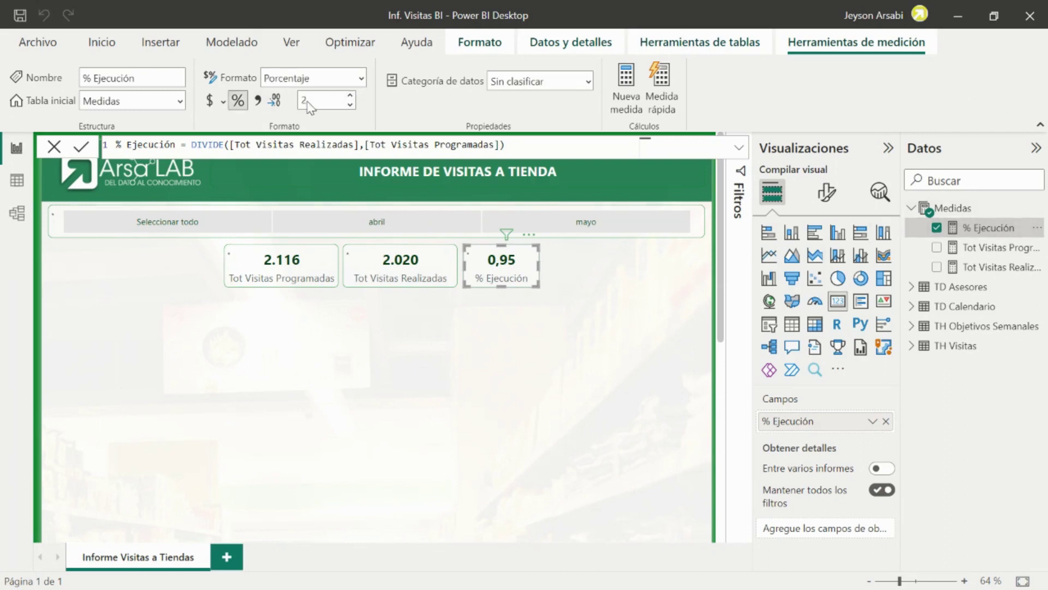
pyautogui.doubleClick(324, 101)
pyautogui.write('1')
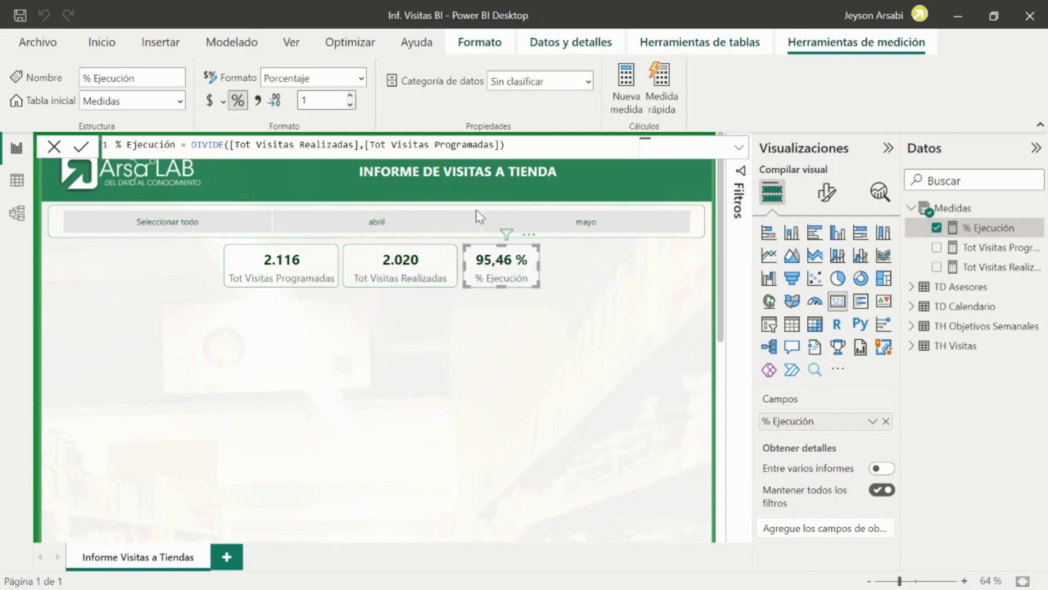
pyautogui.click(599, 289)
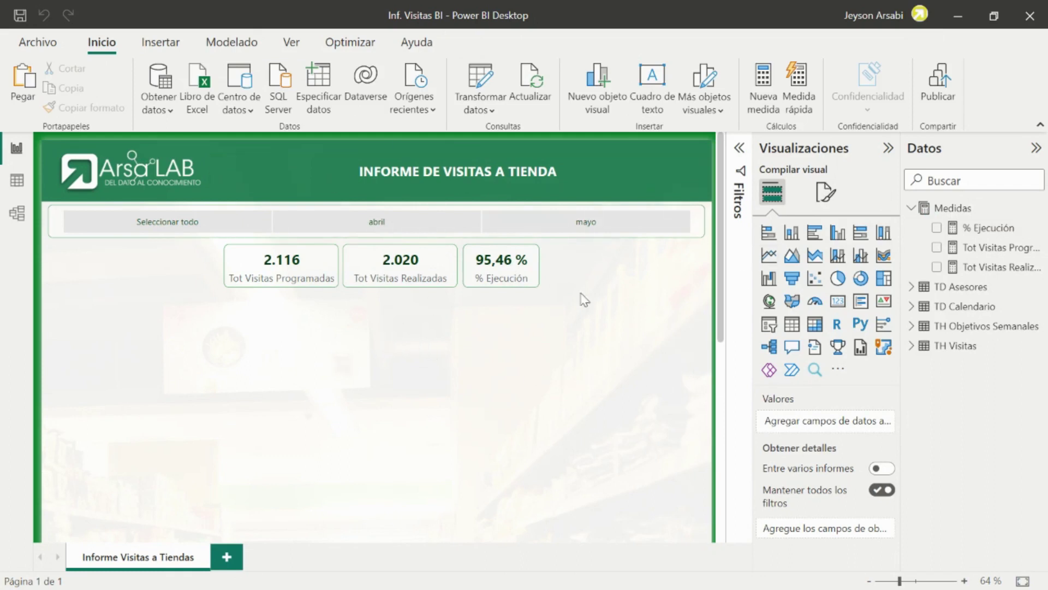
# Set the % Ejecución measure to display 1 decimal place
pyautogui.click(519, 267)
pyautogui.click(978, 228)
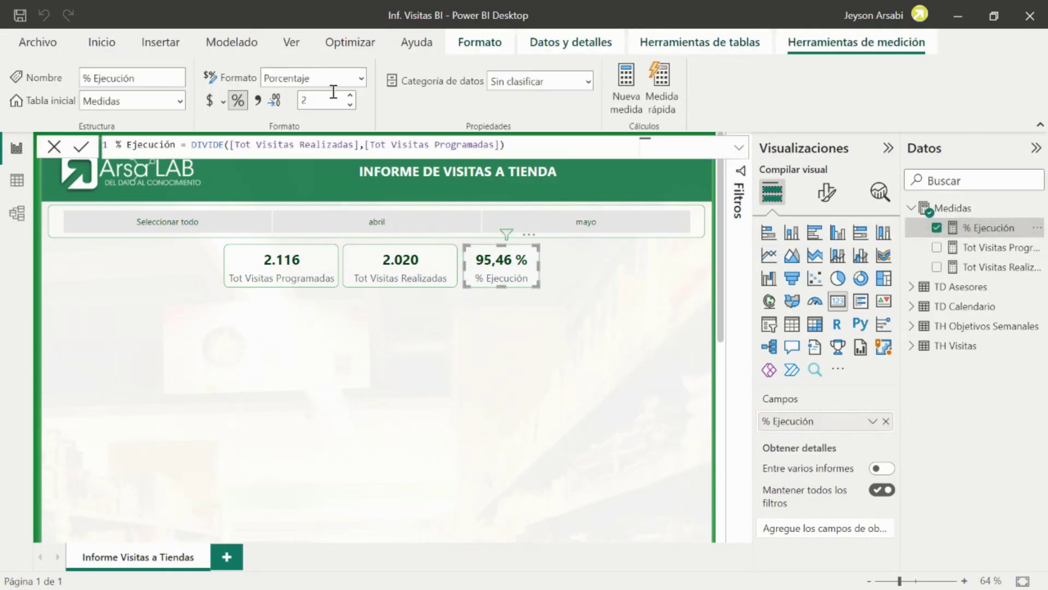
pyautogui.click(349, 105)
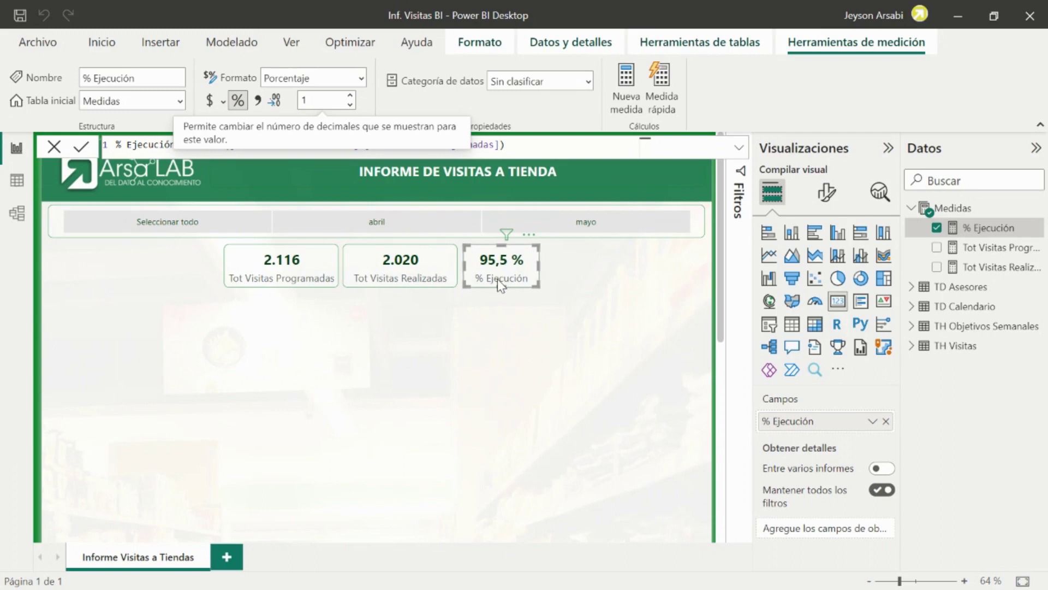
pyautogui.click(509, 325)
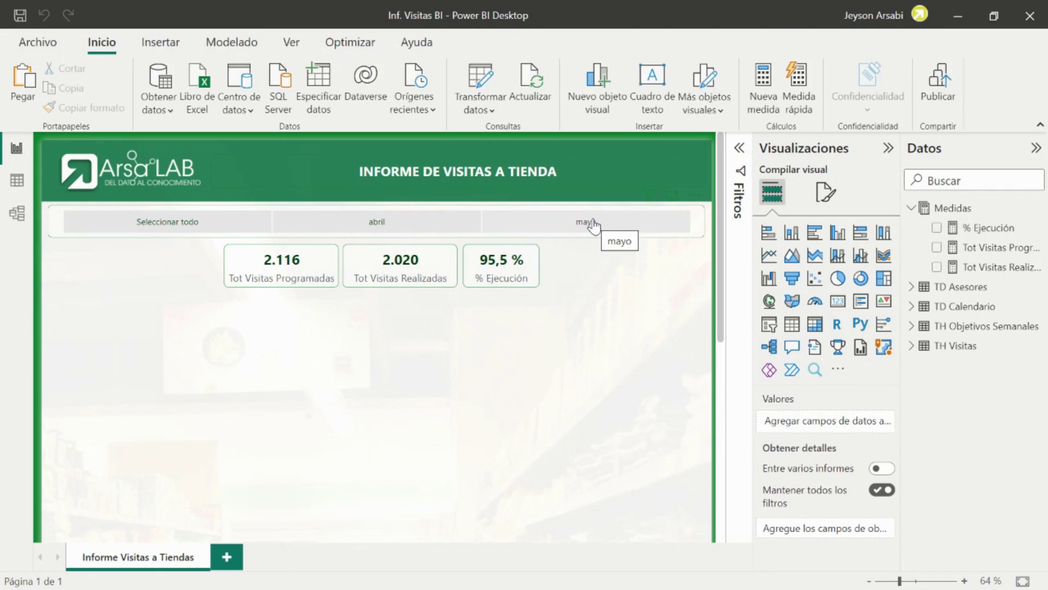
# Filter the report by abril and by mayo to compare the values in the three visit cards
pyautogui.click(400, 228)
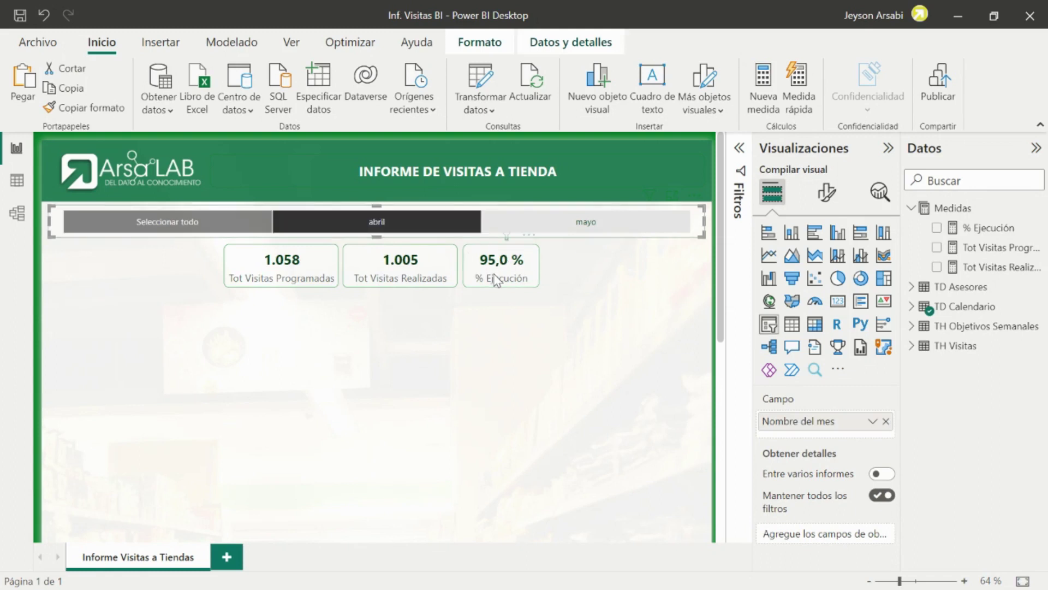
pyautogui.click(571, 228)
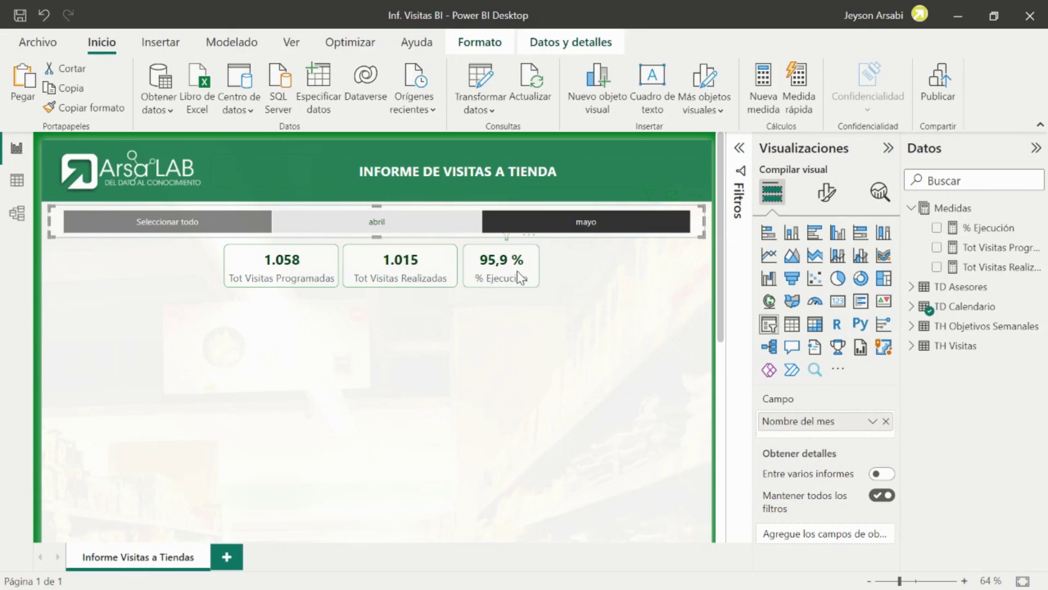
pyautogui.click(517, 270)
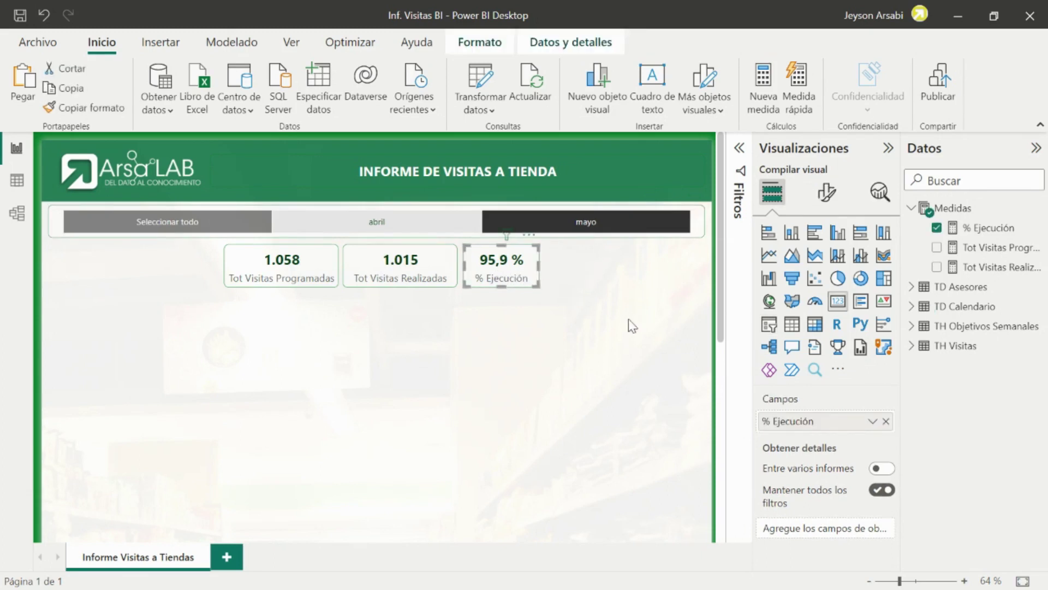
pyautogui.click(568, 349)
# Try blue as the callout value color of the % Ejecución card and return it to dark green
pyautogui.click(516, 265)
pyautogui.click(827, 192)
pyautogui.click(853, 275)
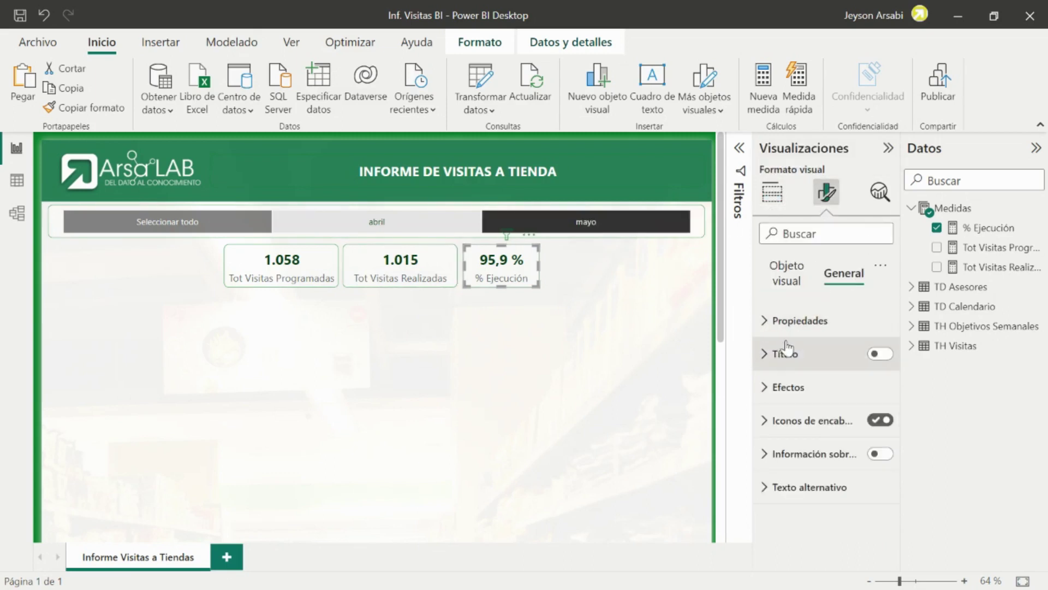
pyautogui.click(783, 279)
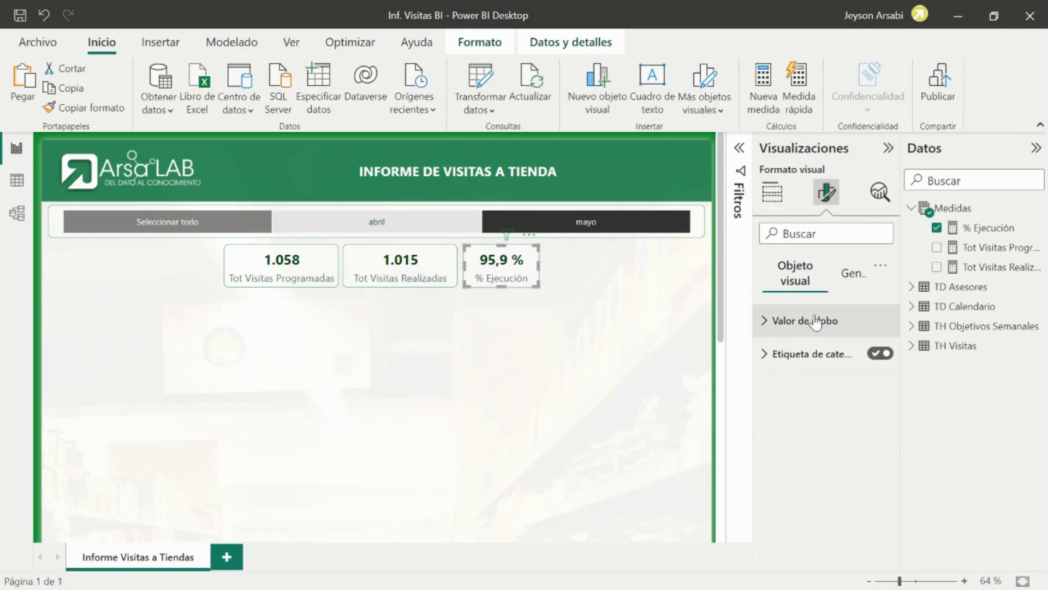
pyautogui.click(817, 321)
pyautogui.click(799, 445)
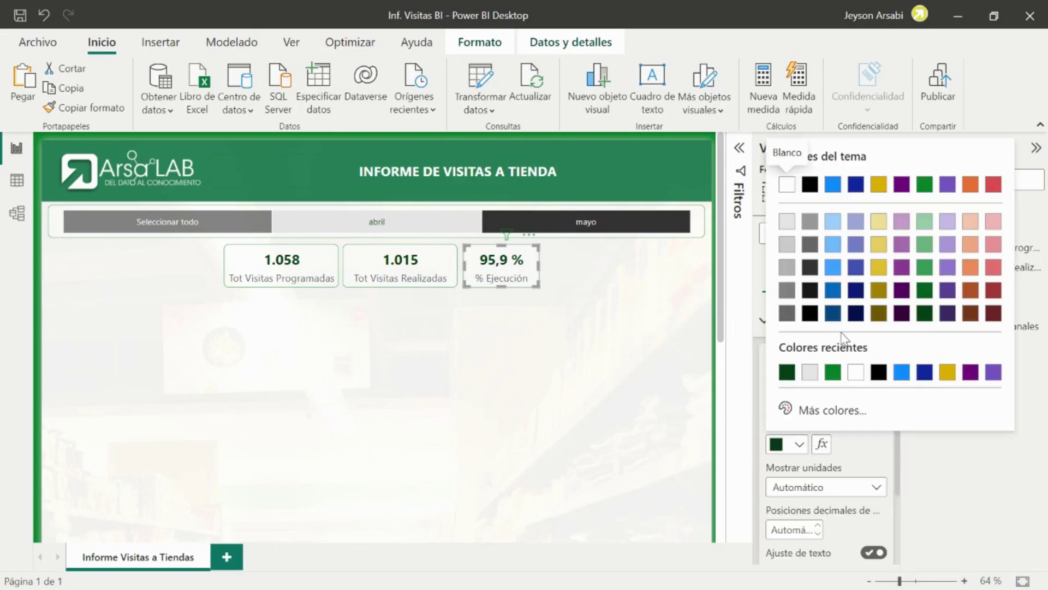
pyautogui.click(924, 315)
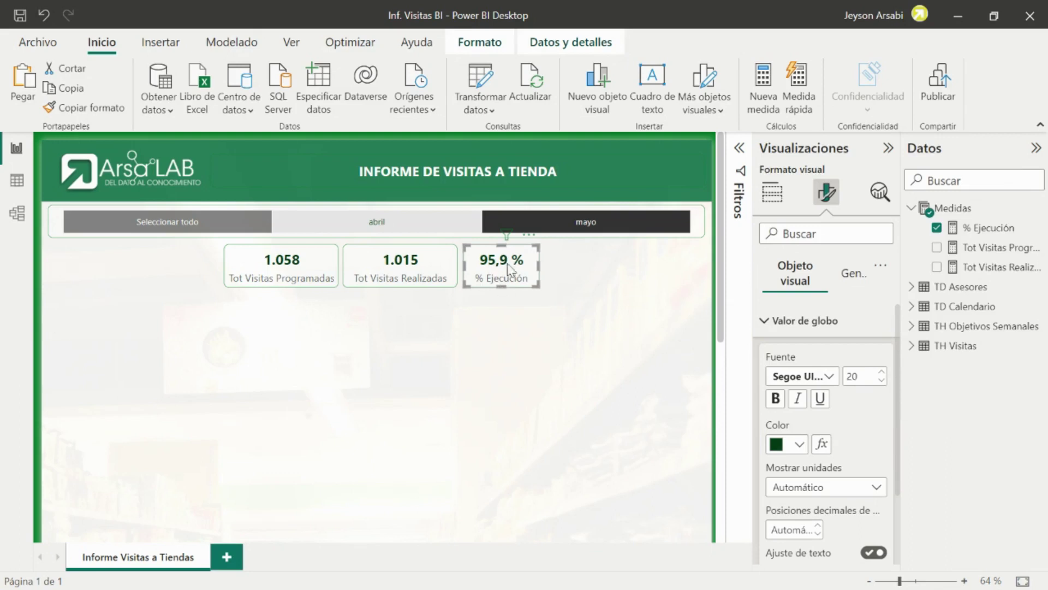
pyautogui.click(799, 444)
pyautogui.click(834, 304)
pyautogui.click(785, 445)
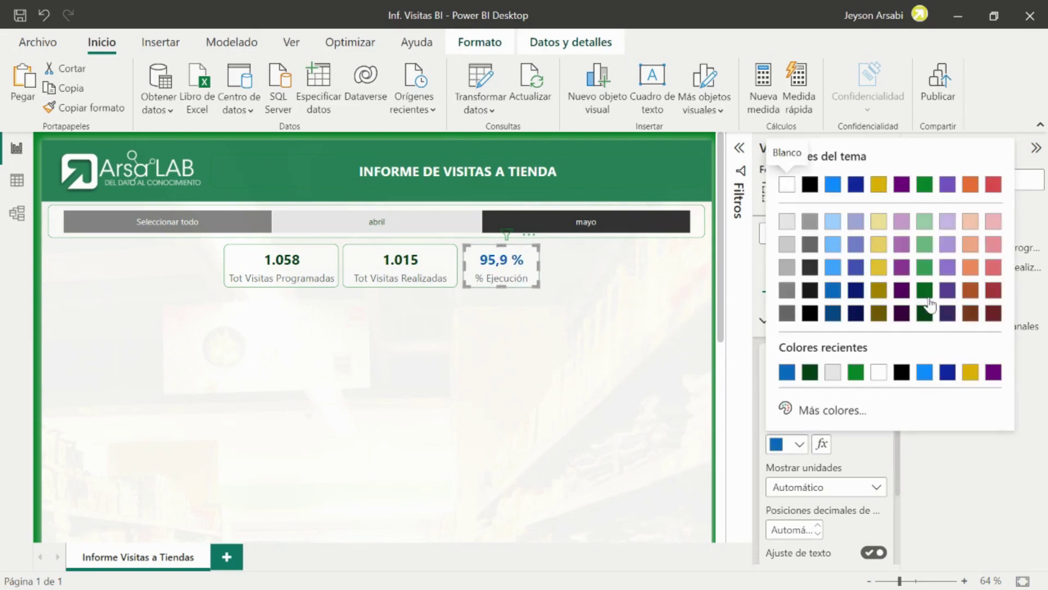
pyautogui.click(925, 314)
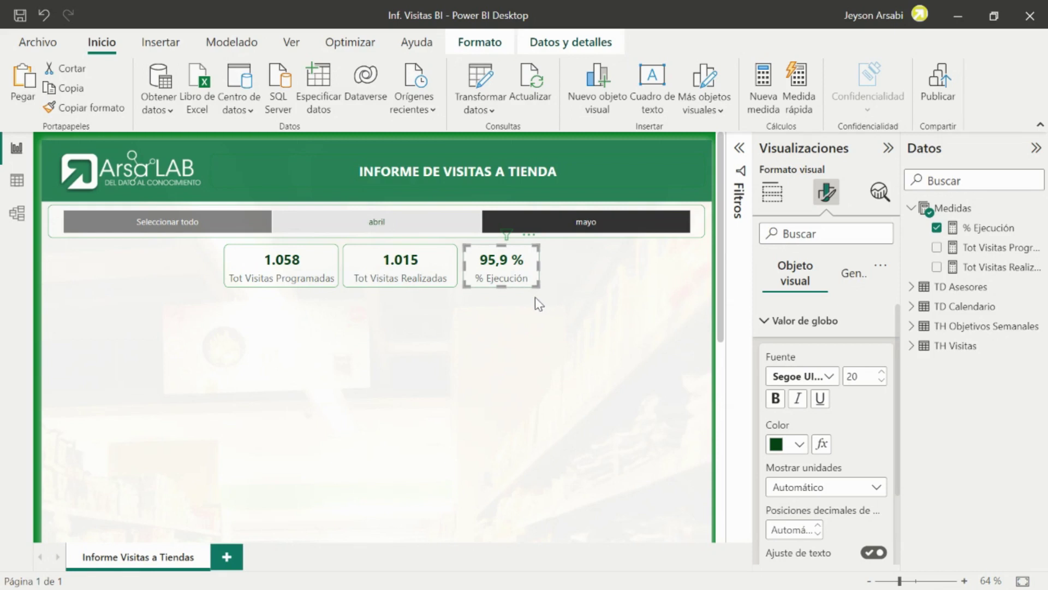
# Open conditional formatting for the % Ejecución card's callout value color and set the format style to Reglas
pyautogui.click(585, 301)
pyautogui.click(508, 270)
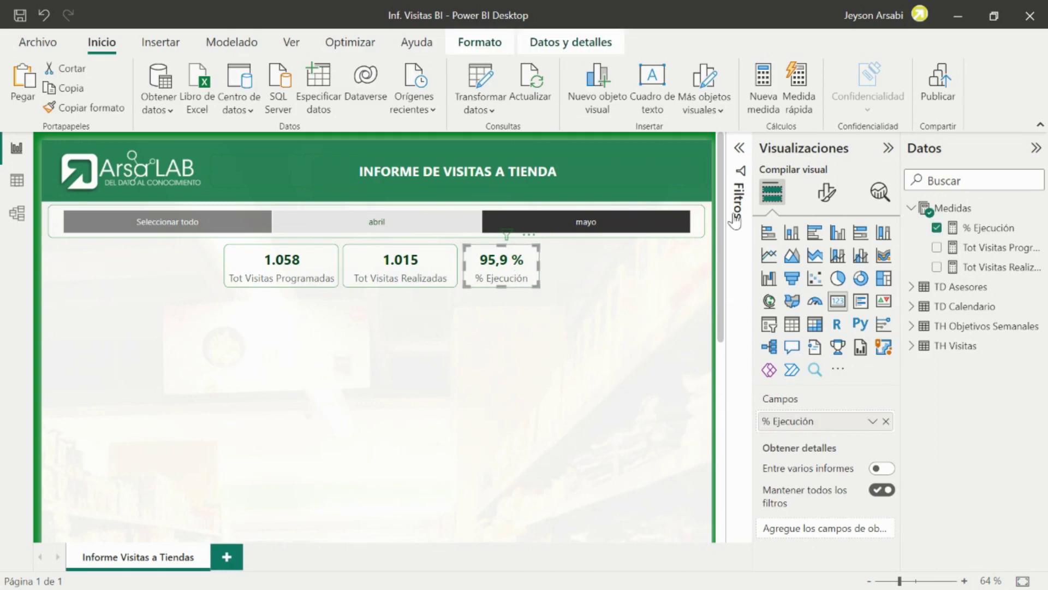
pyautogui.click(826, 193)
pyautogui.click(873, 331)
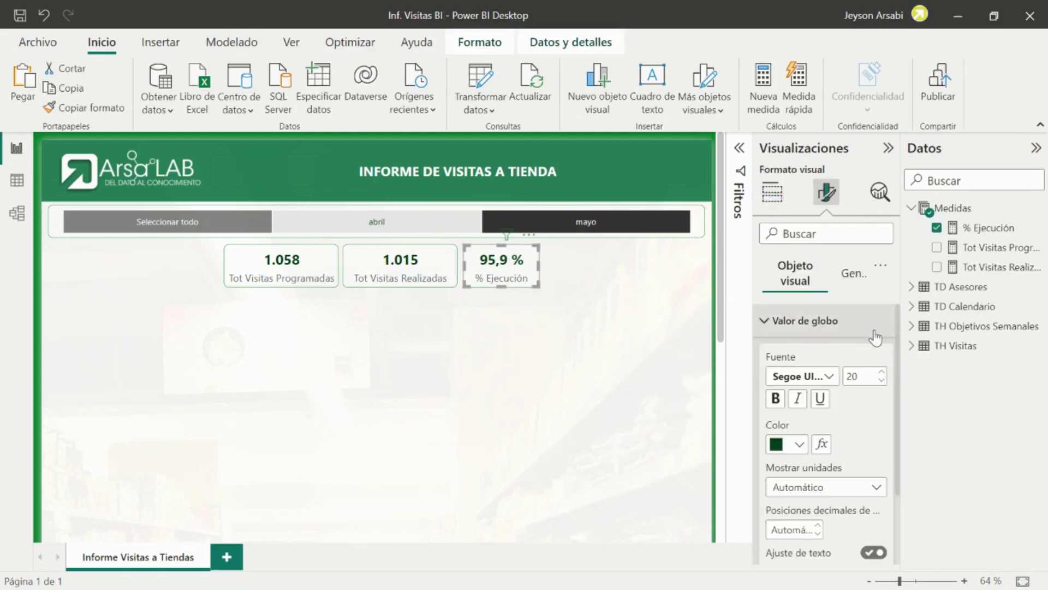
pyautogui.click(822, 444)
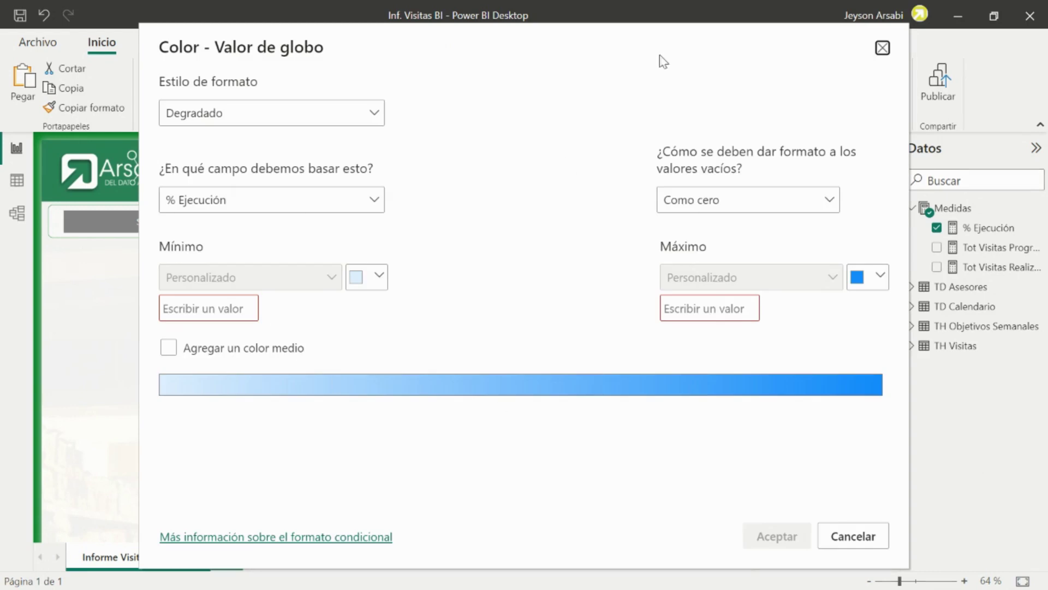
pyautogui.click(354, 119)
pyautogui.click(237, 164)
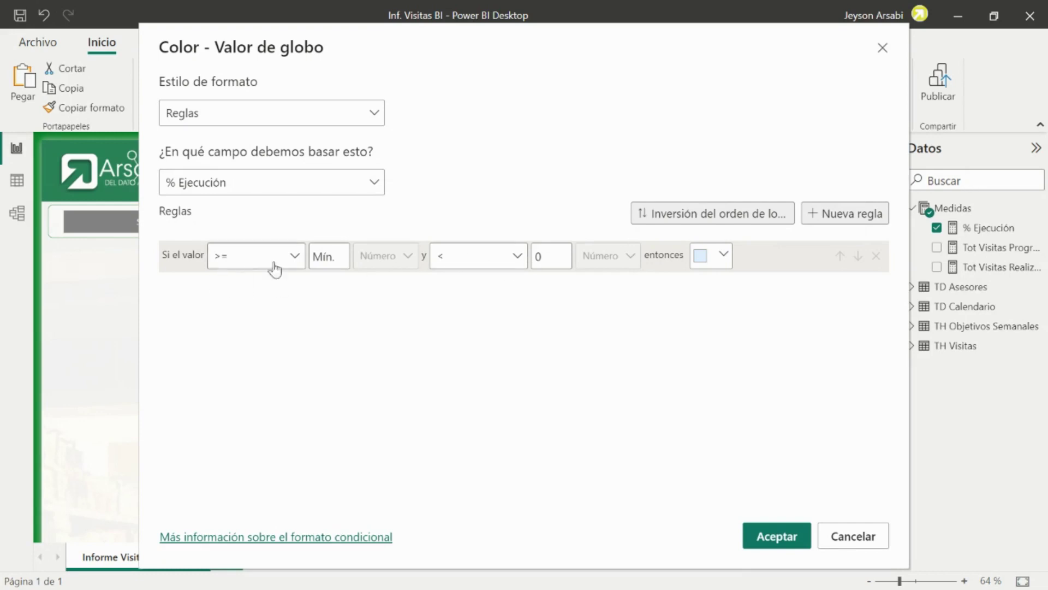
# Define the first color rule as red for values >= 0 and < 0.95
pyautogui.click(343, 258)
pyautogui.write('0')
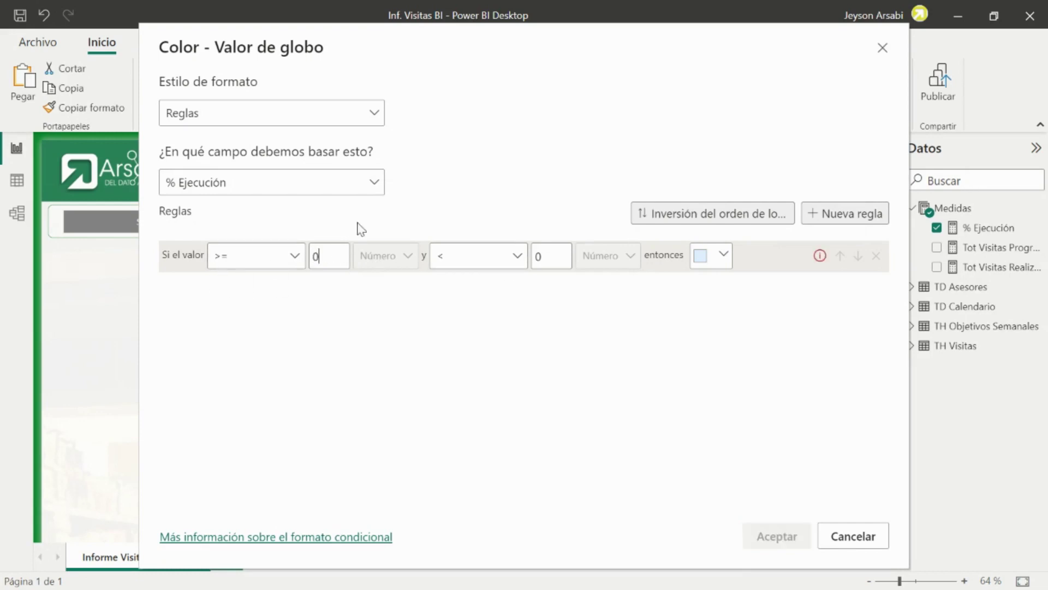
pyautogui.click(559, 256)
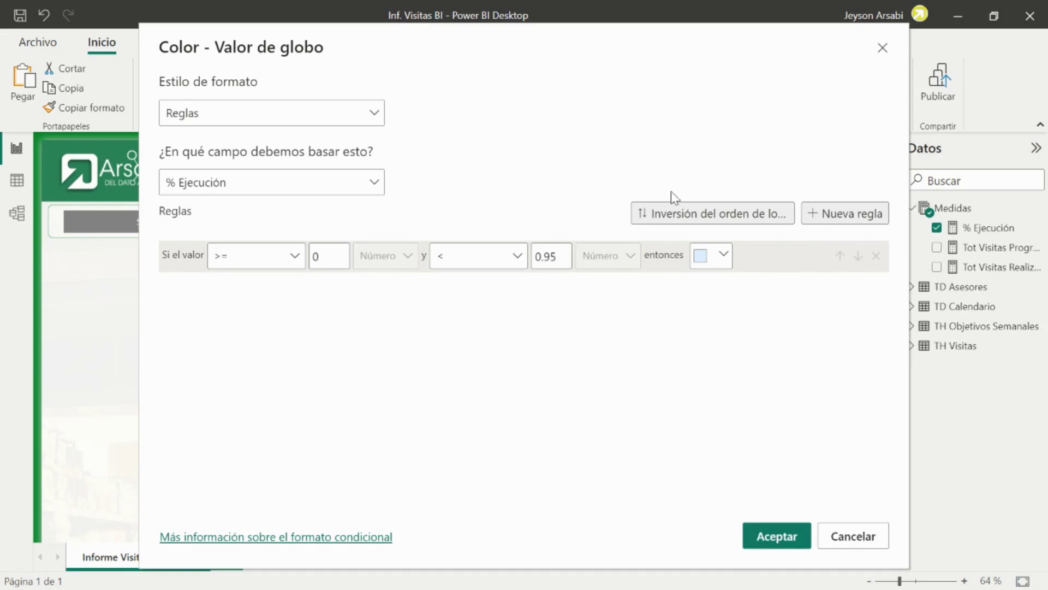
pyautogui.click(707, 257)
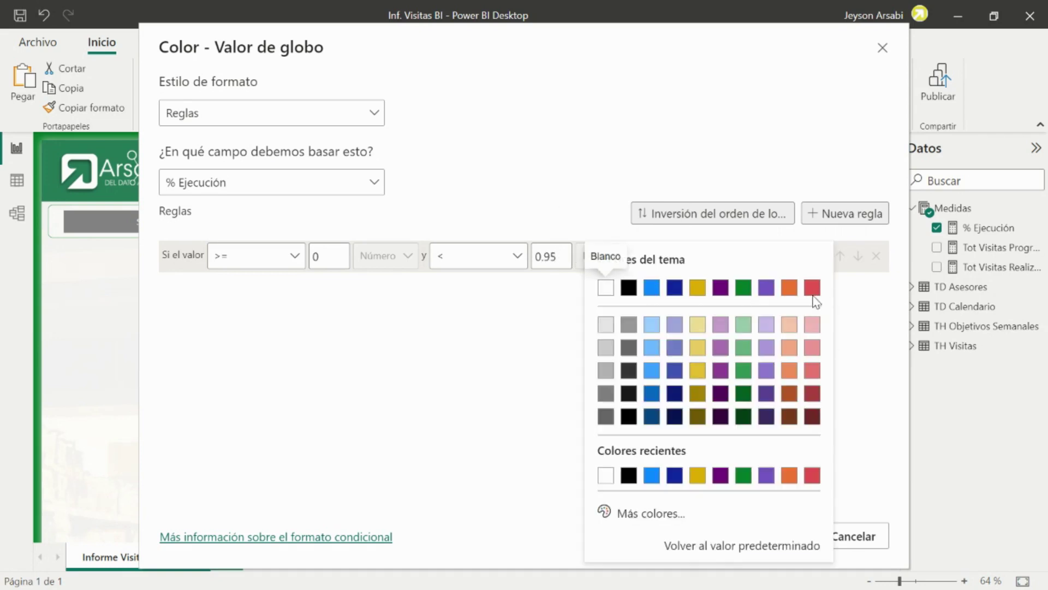
pyautogui.click(813, 288)
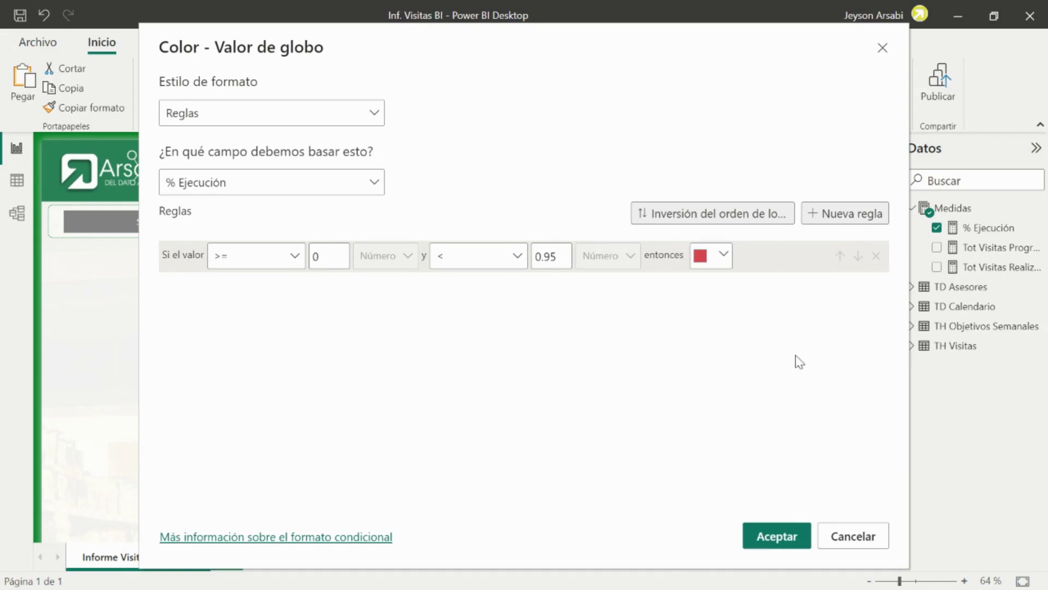
# Add a second rule coloring values >= 0.95 and < 2 dark green, and apply the conditional formatting
pyautogui.click(857, 219)
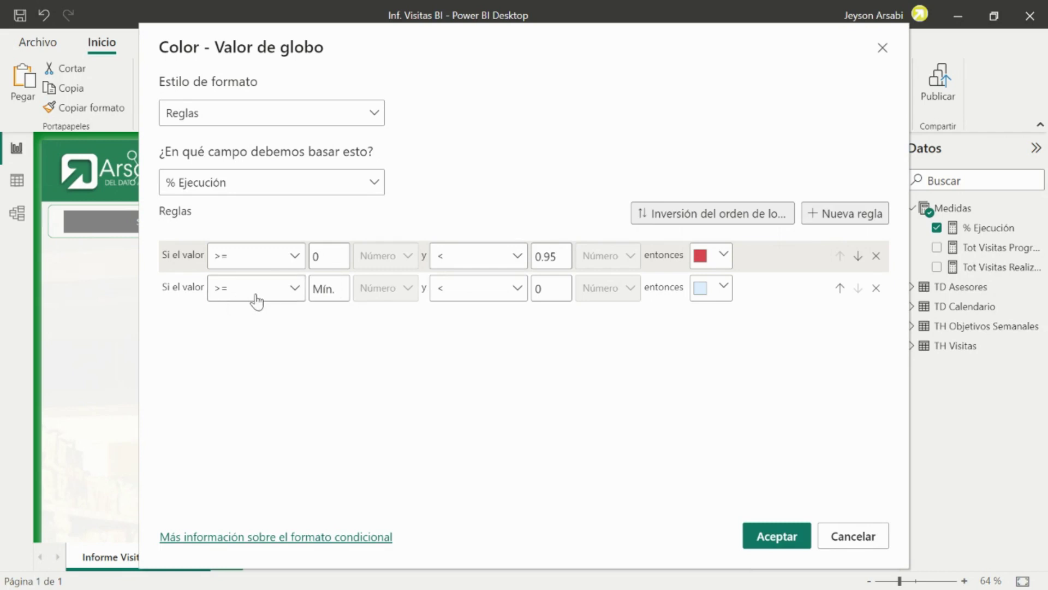
pyautogui.write('0.95')
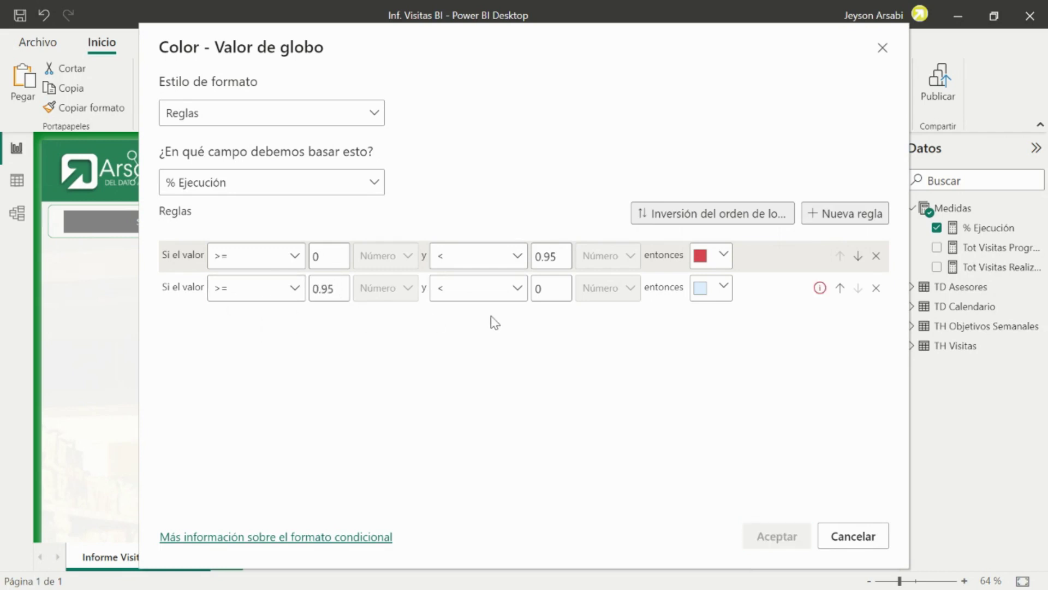
pyautogui.doubleClick(546, 288)
pyautogui.write('2')
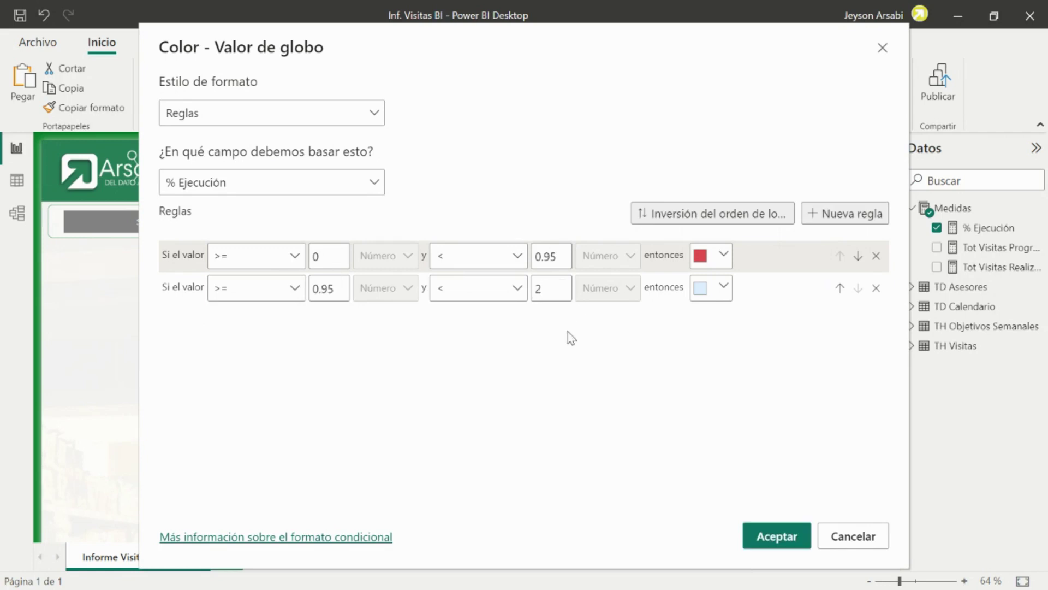
pyautogui.click(722, 288)
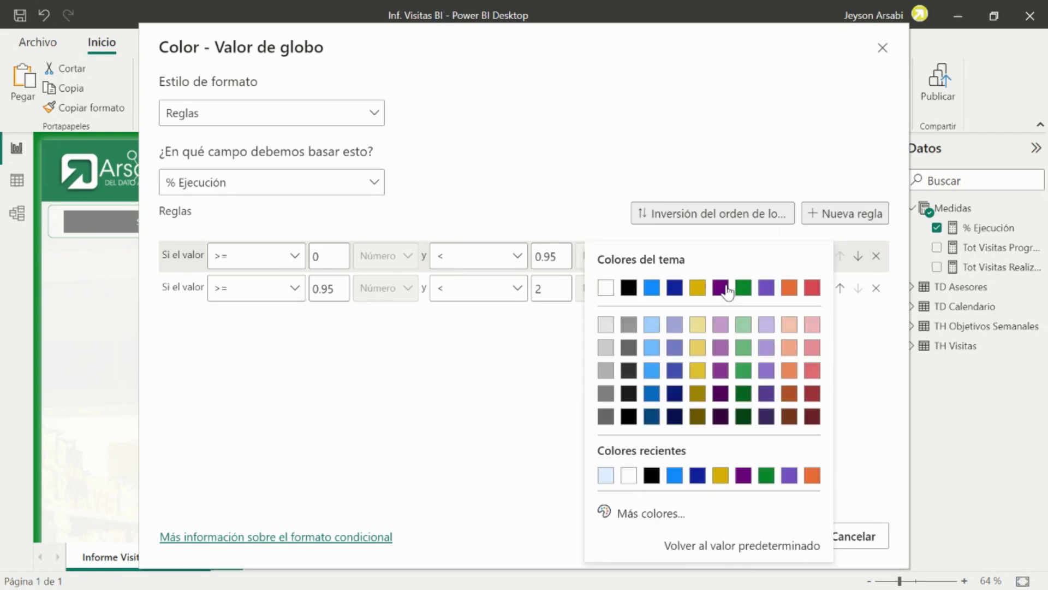
pyautogui.click(743, 416)
pyautogui.click(771, 532)
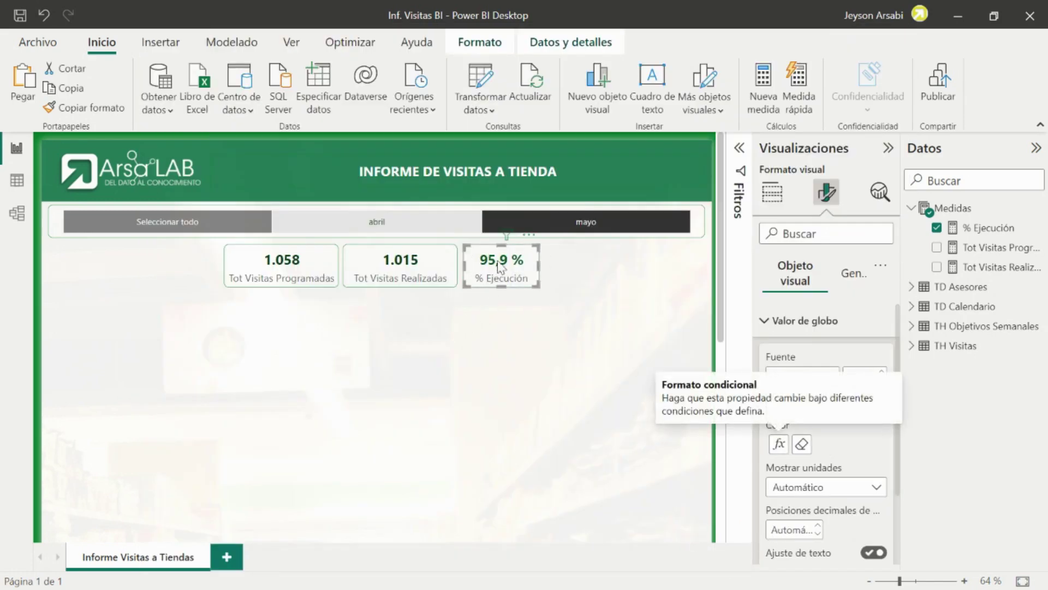
# Check the % Ejecución card's conditional color by switching the month filter between abril and mayo, ending on mayo
pyautogui.click(429, 229)
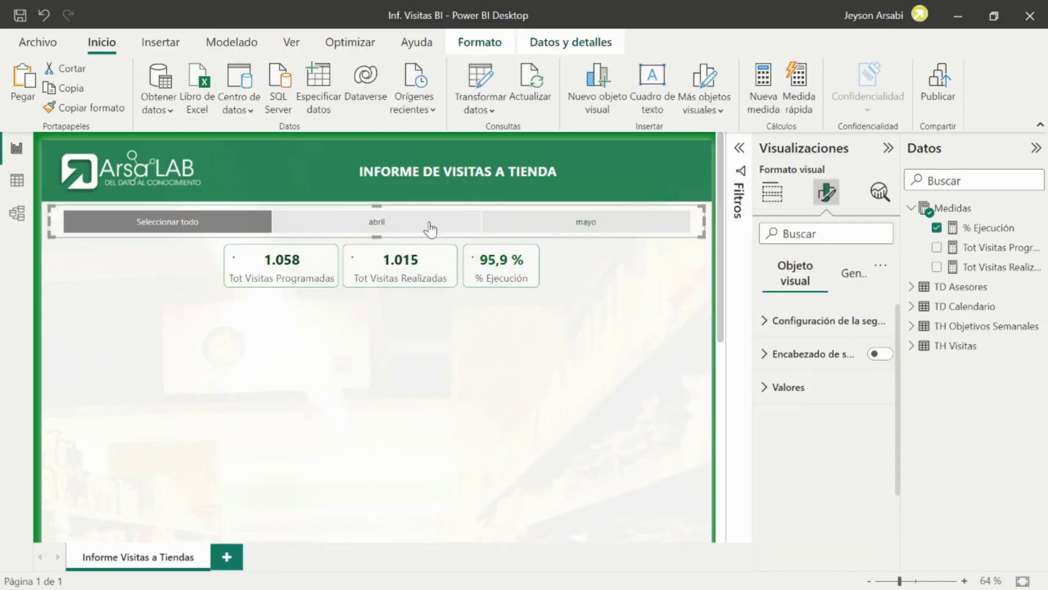
pyautogui.click(377, 222)
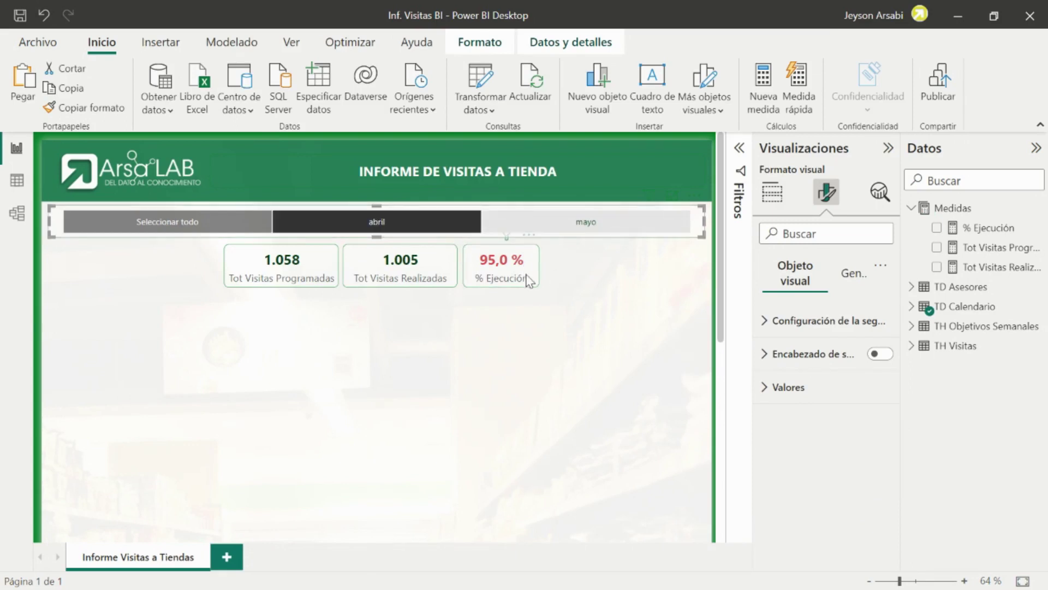
pyautogui.click(625, 224)
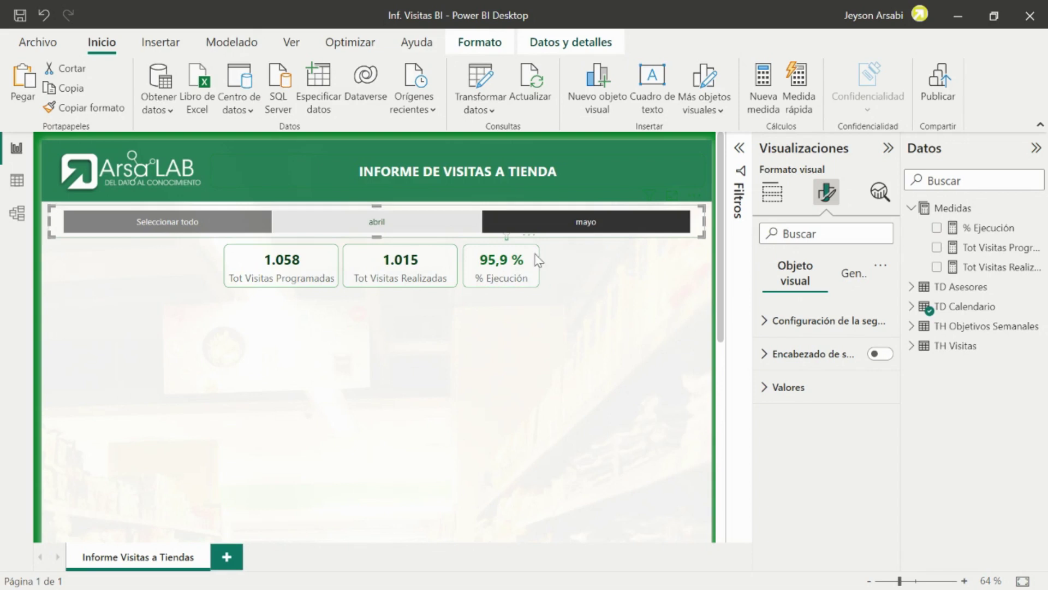
pyautogui.doubleClick(454, 227)
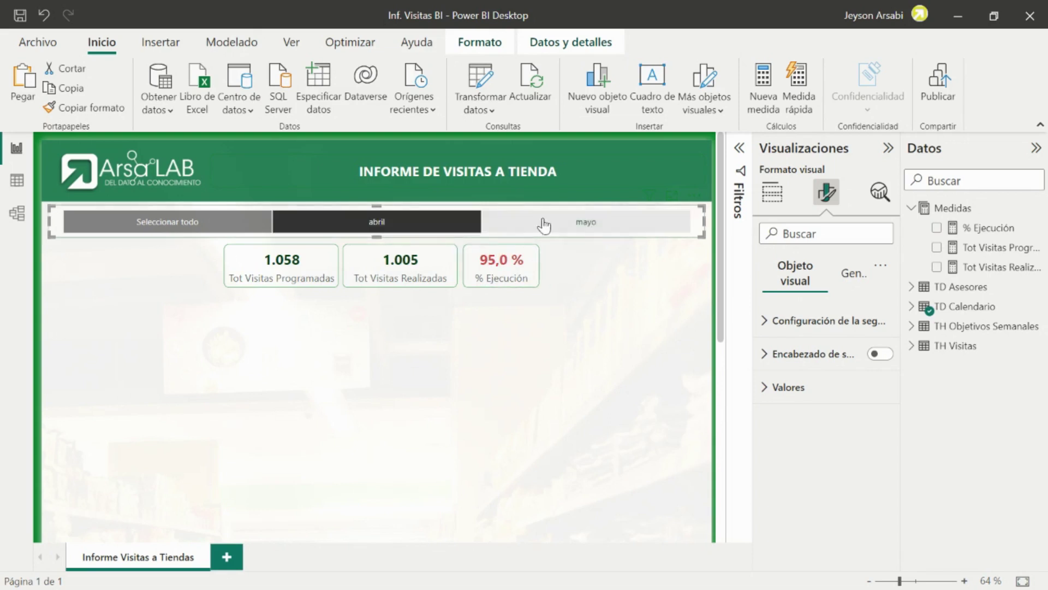
pyautogui.click(580, 224)
pyautogui.click(621, 298)
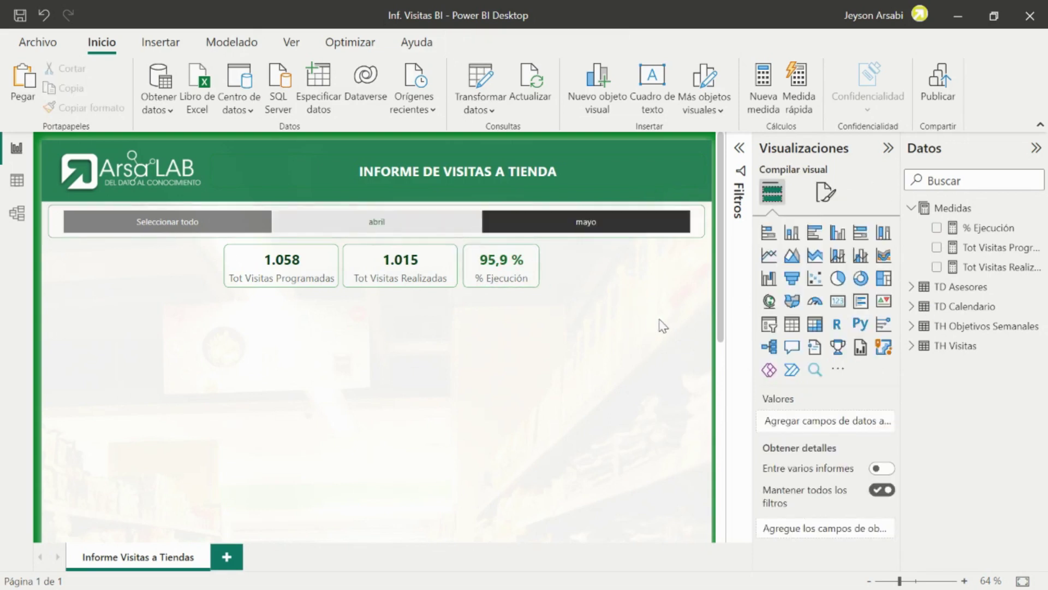